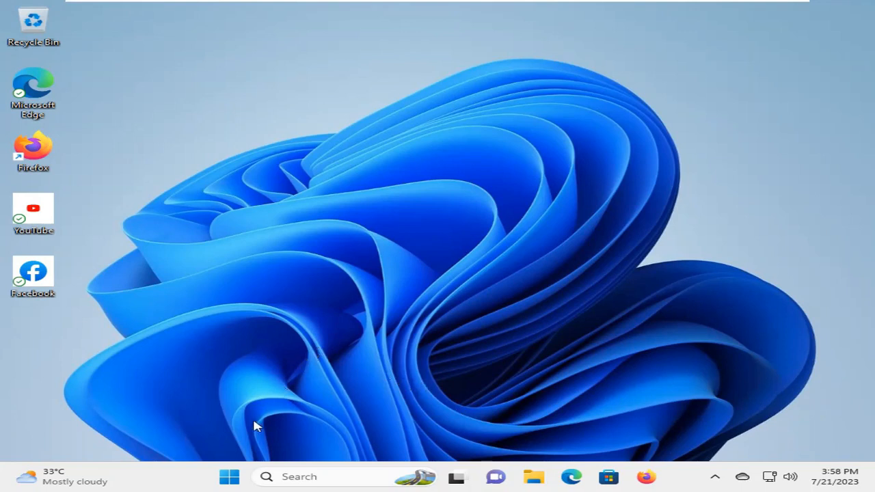
# - Launch the Settings app from the Start menu's pinned apps
pyautogui.click(230, 478)
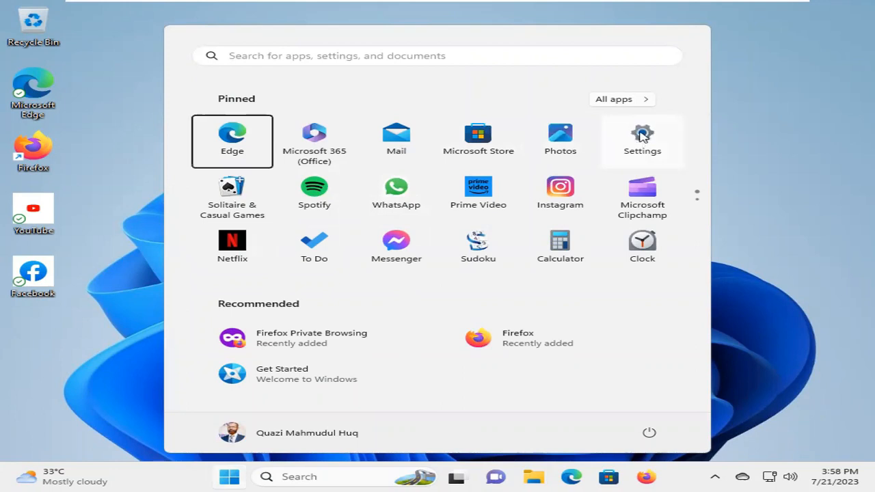
pyautogui.click(641, 136)
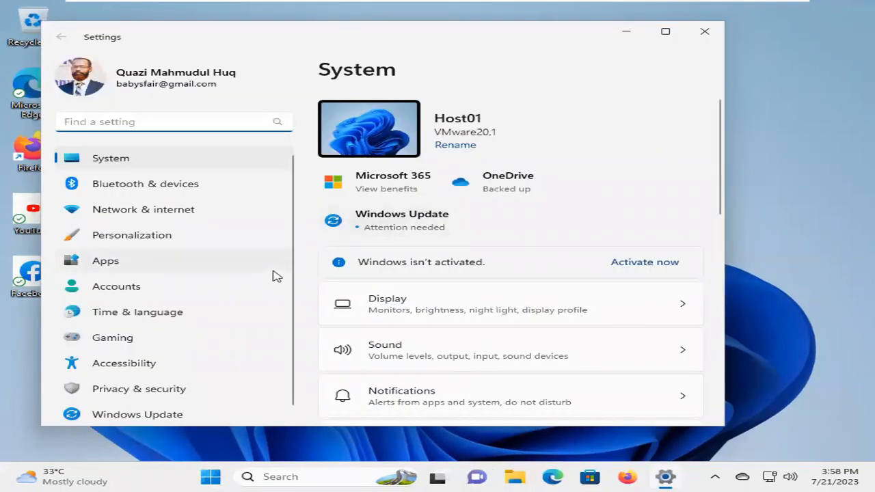
# - Go to Accounts and open the Other users page
pyautogui.click(136, 288)
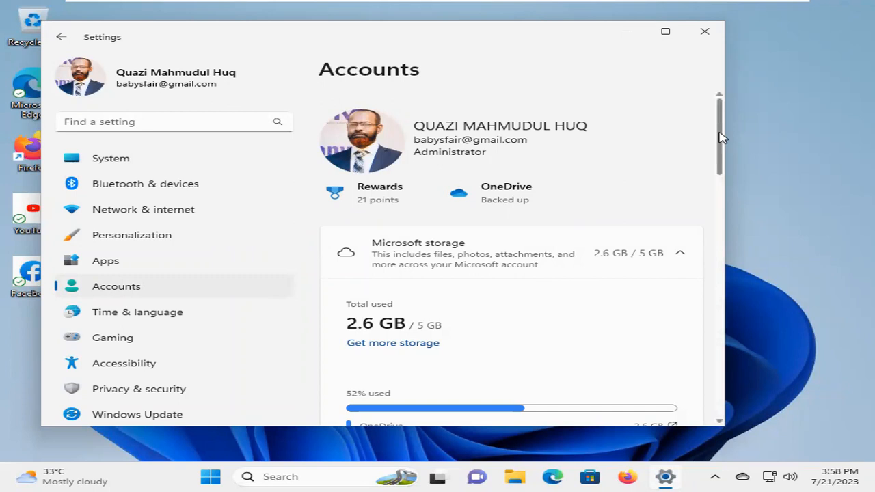
pyautogui.moveTo(723, 138); pyautogui.dragTo(727, 310)
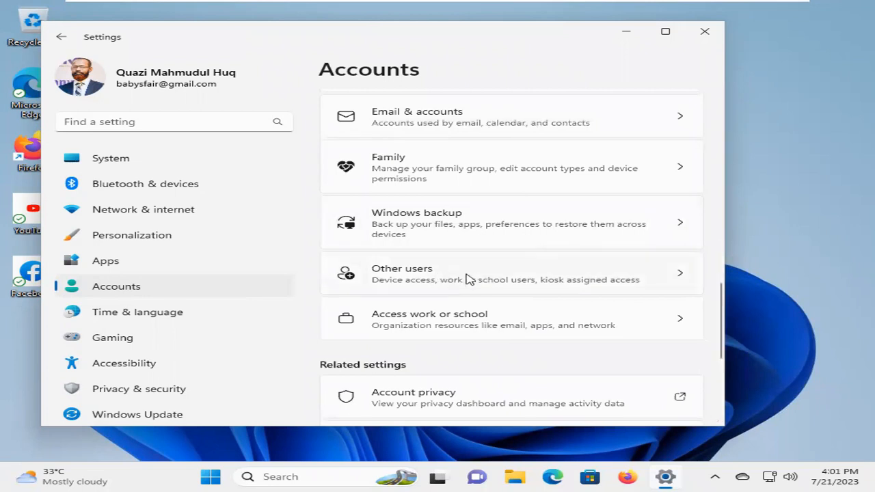
pyautogui.click(469, 280)
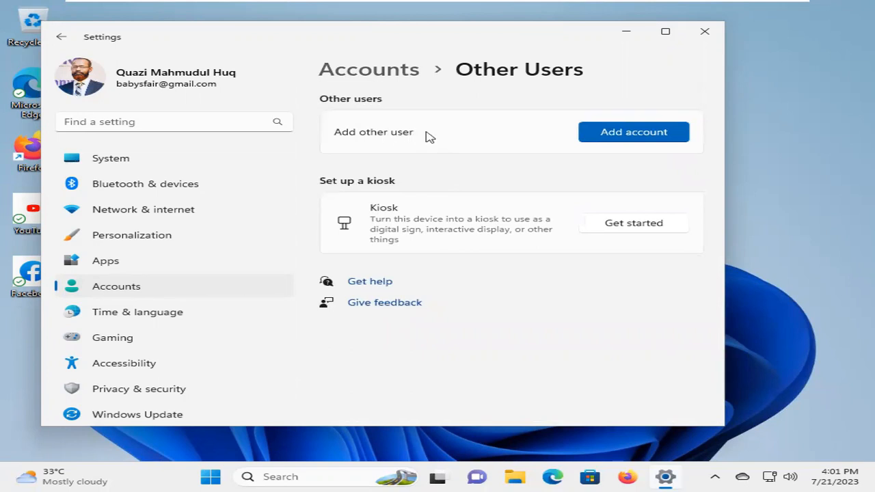
# - Start adding an account, skip sign-in info, and choose a user without a Microsoft account
pyautogui.click(634, 132)
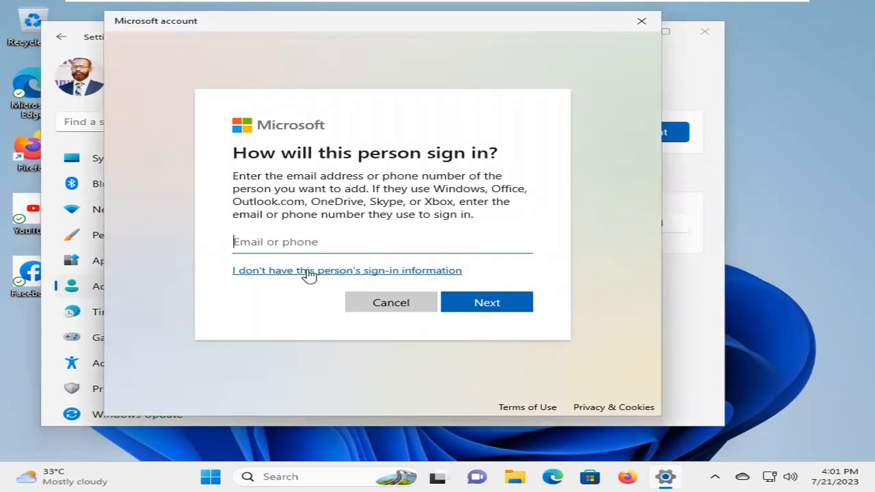
pyautogui.click(367, 271)
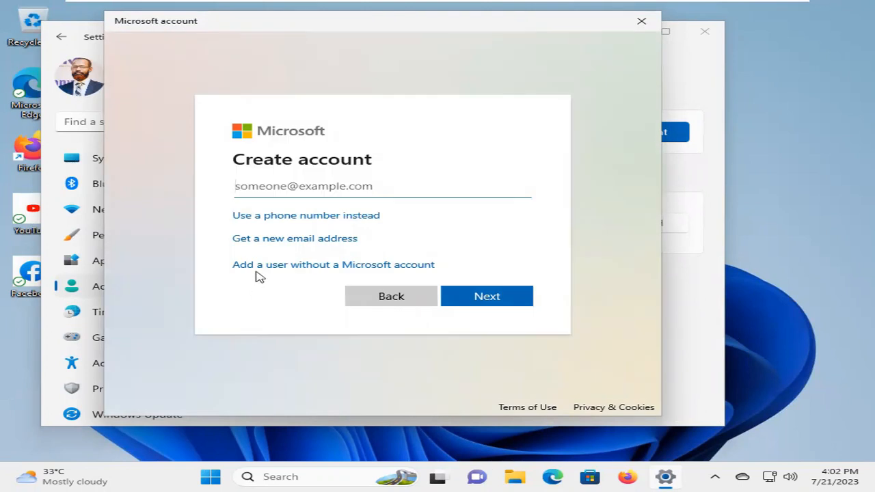
pyautogui.click(325, 267)
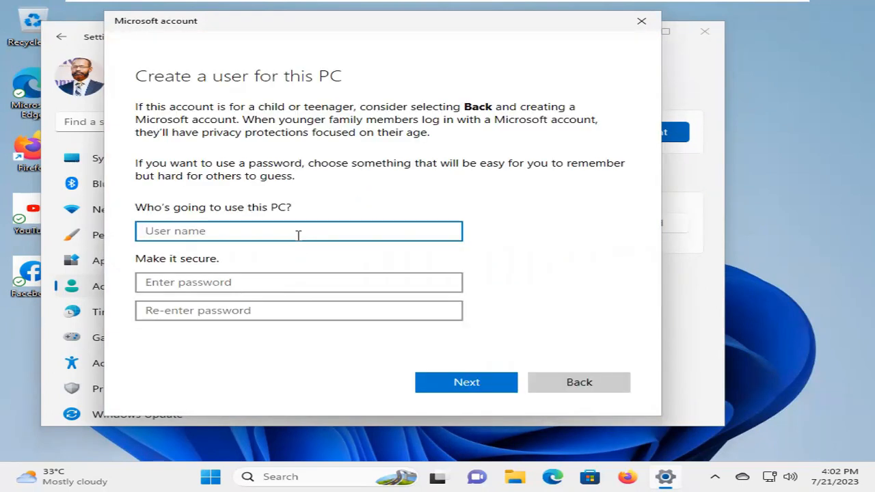
# - Enter Alice as the user name, then type the password and its confirmation
pyautogui.write('Alice')
pyautogui.click(224, 282)
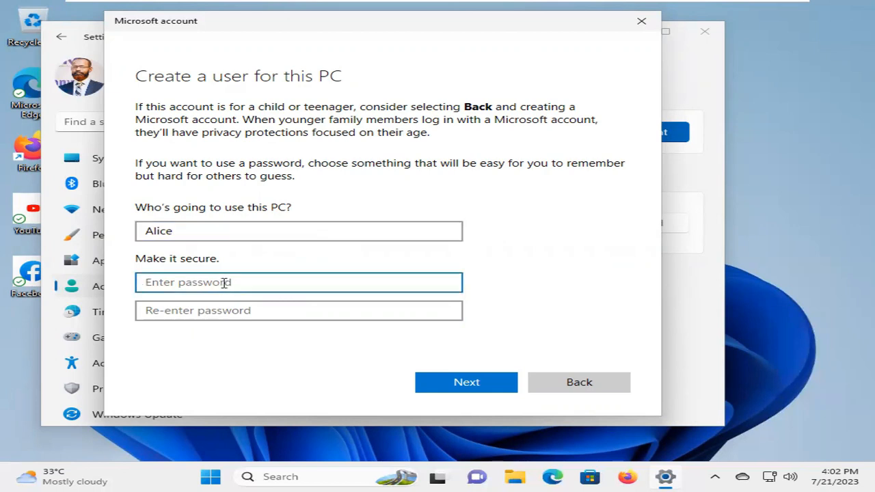
pyautogui.write('1234567')
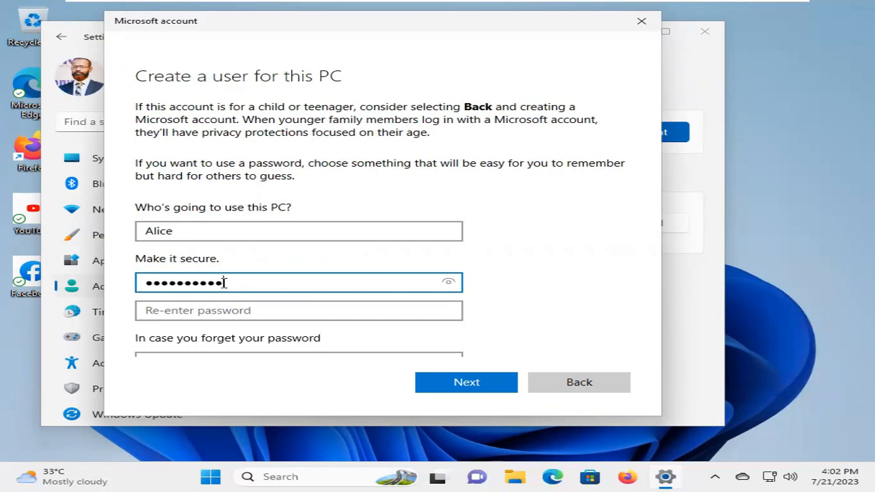
pyautogui.click(222, 309)
pyautogui.write('1')
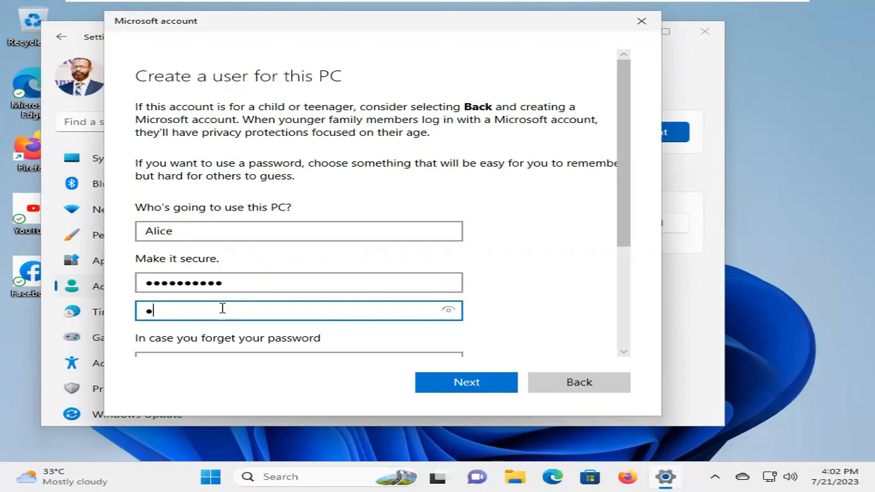
pyautogui.write('23456789')
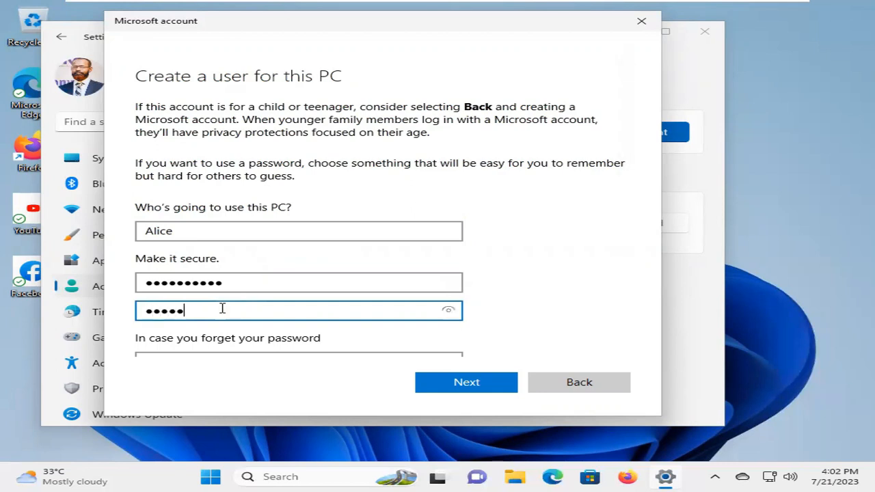
pyautogui.write('01')
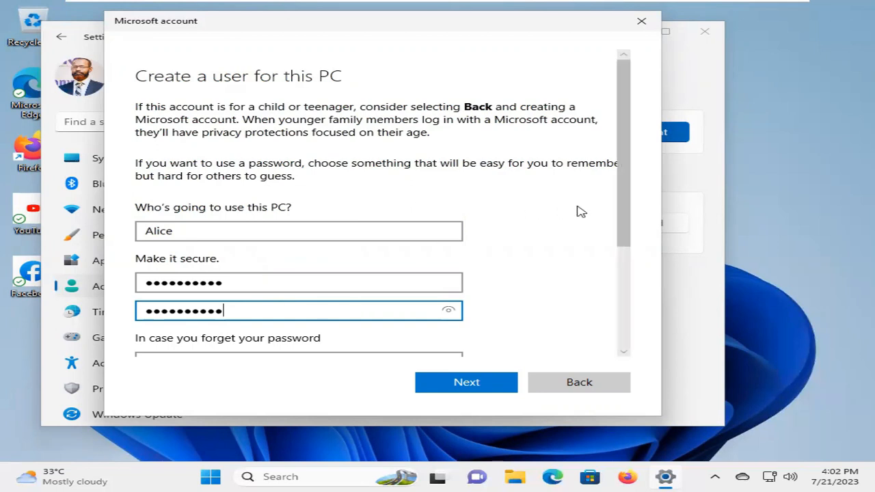
pyautogui.scroll(-1, 634, 253)
pyautogui.scroll(-4, 635, 256)
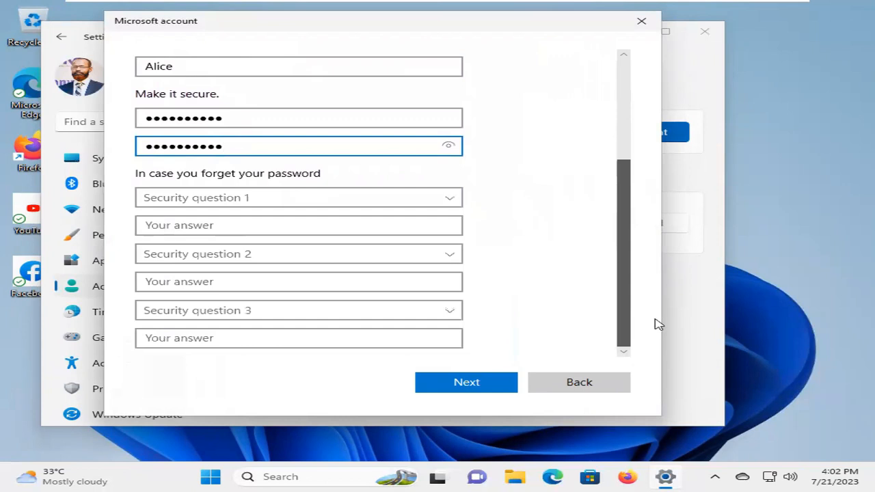
# - Pick the first pet's name and birth city security questions and answer each
pyautogui.click(244, 197)
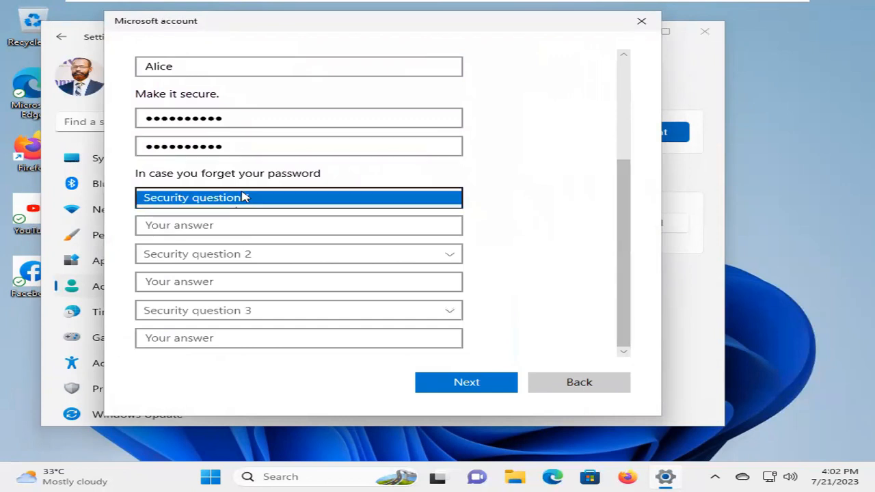
pyautogui.click(240, 205)
pyautogui.click(234, 226)
pyautogui.write('a')
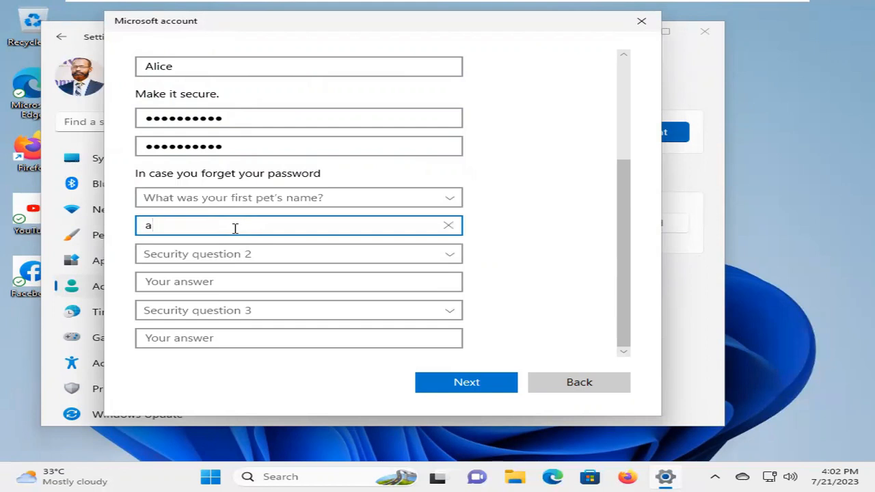
pyautogui.click(245, 253)
pyautogui.click(244, 281)
pyautogui.click(242, 281)
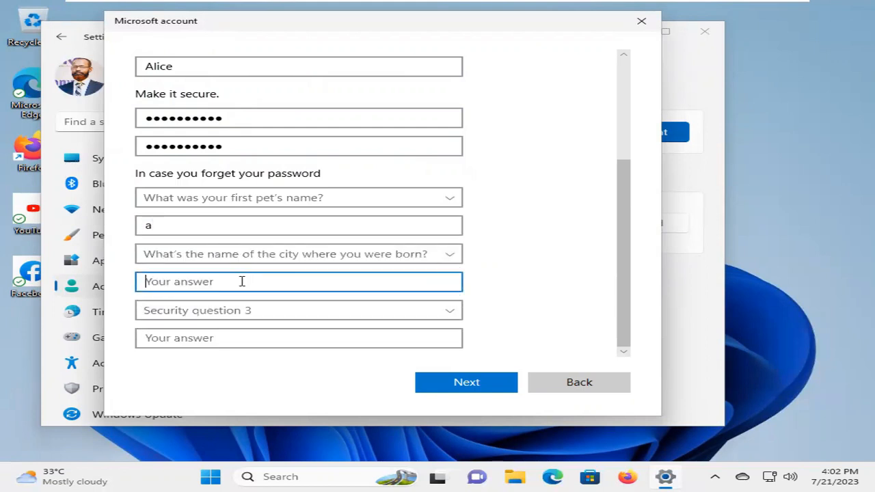
pyautogui.write('b')
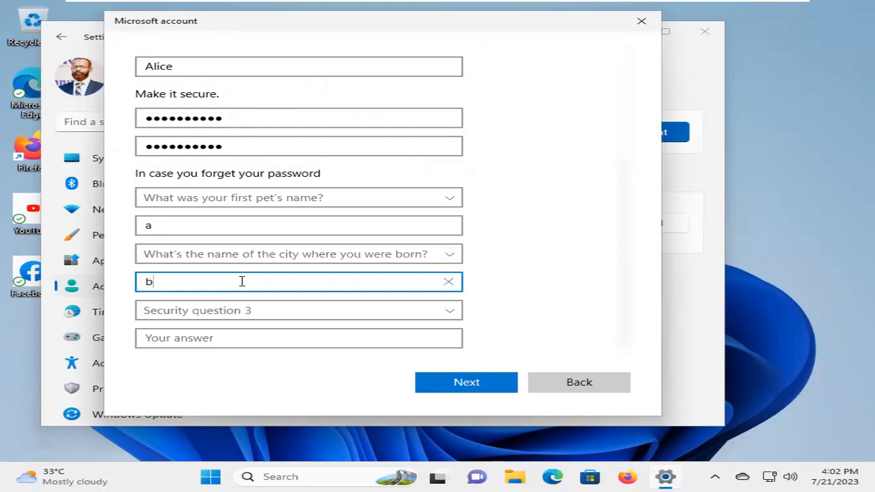
pyautogui.click(243, 312)
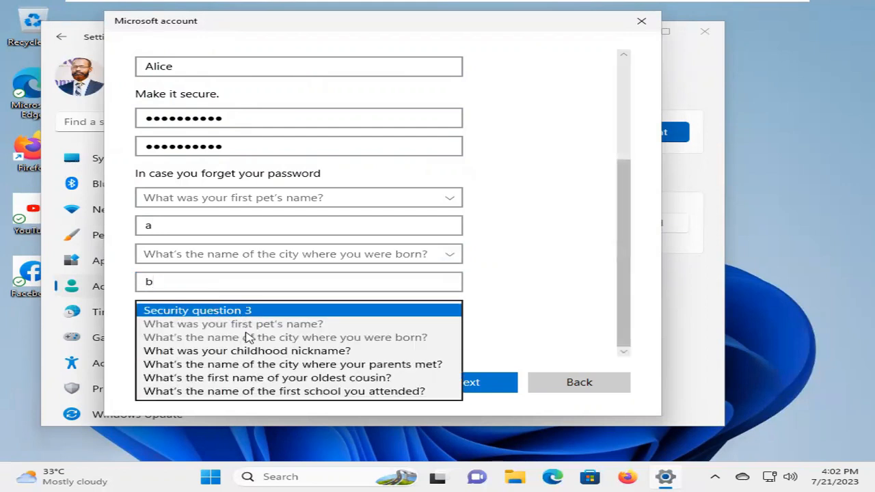
pyautogui.click(253, 350)
pyautogui.click(212, 337)
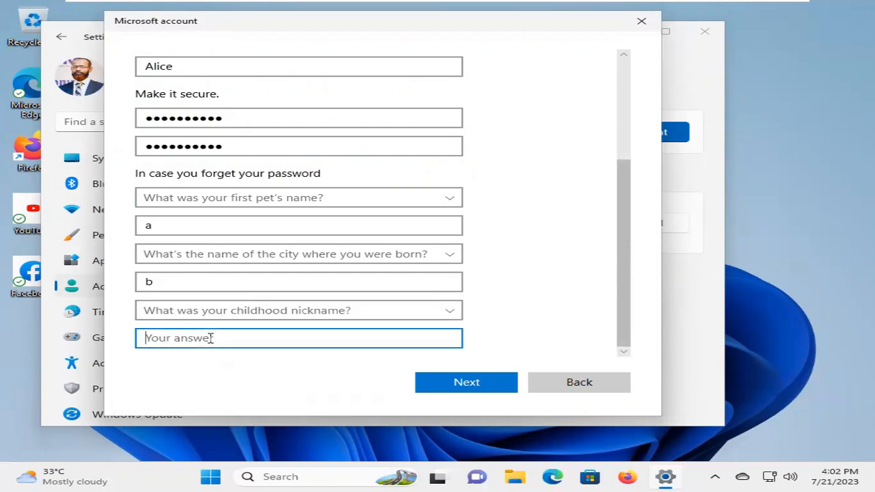
pyautogui.write('c')
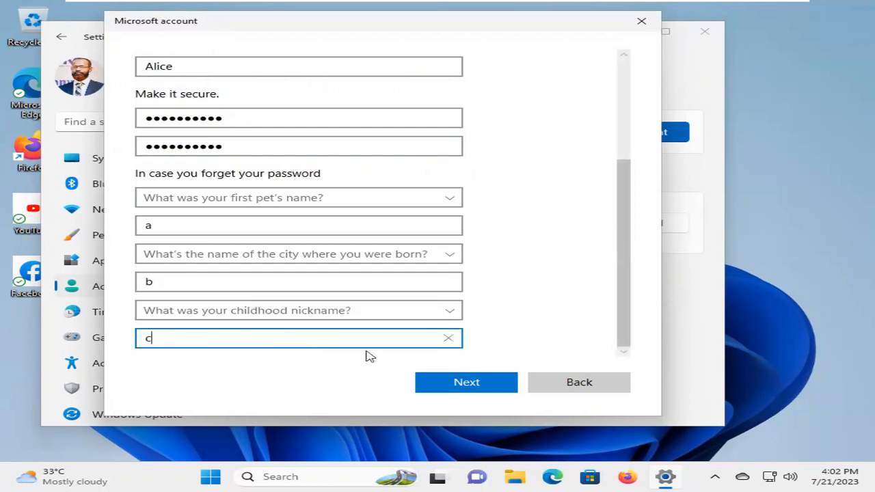
pyautogui.click(462, 384)
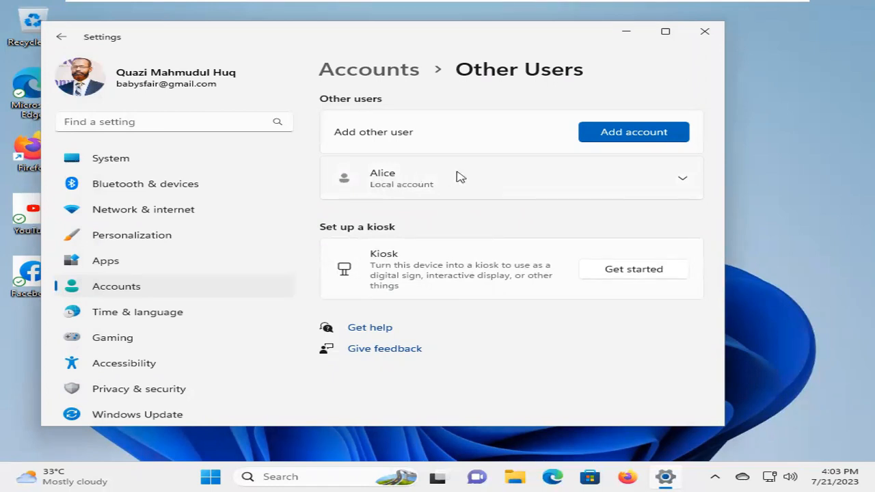
pyautogui.click(685, 180)
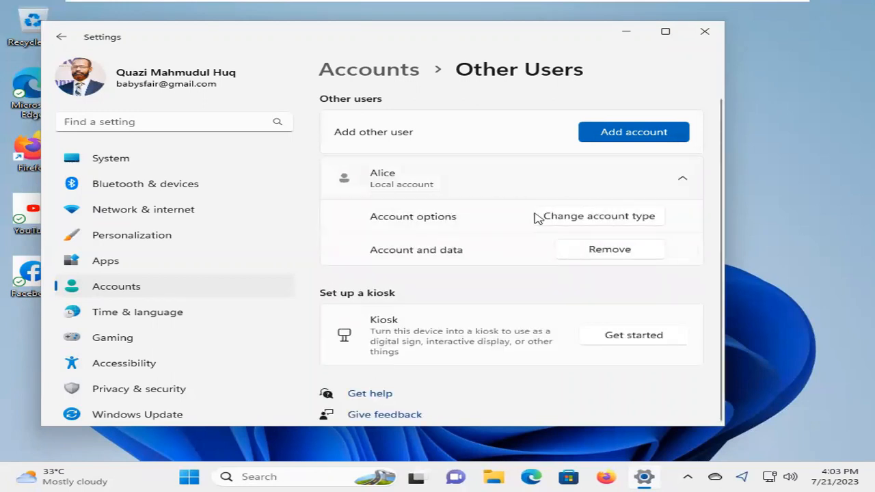
pyautogui.click(605, 217)
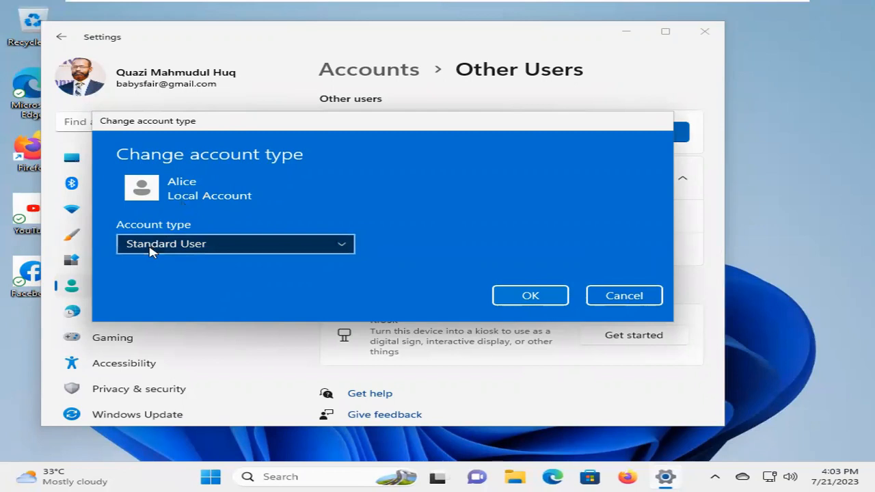
pyautogui.click(233, 244)
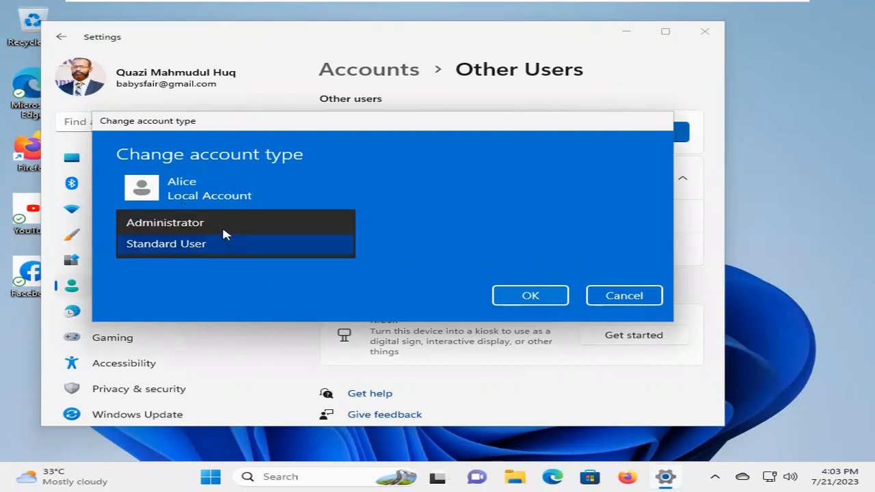
pyautogui.click(219, 224)
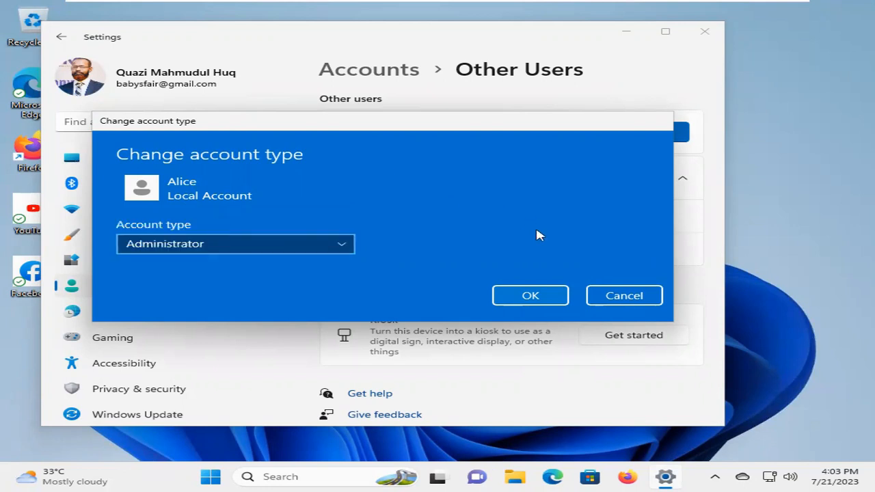
pyautogui.click(531, 296)
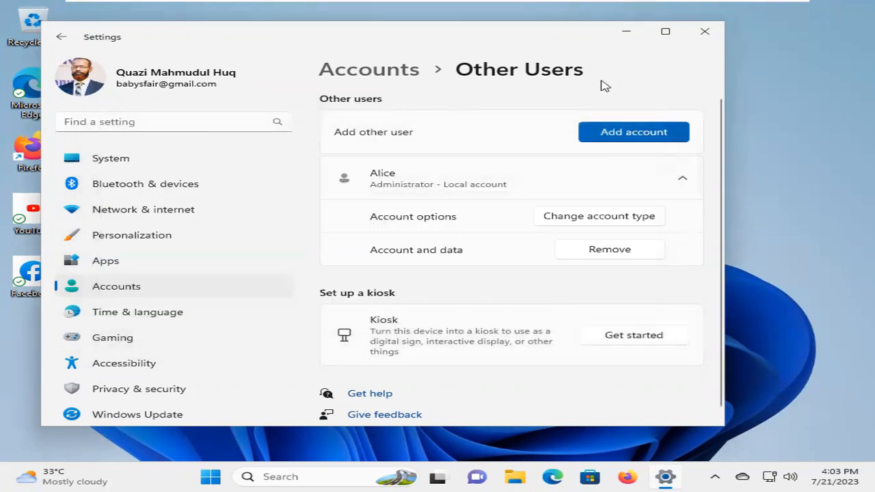
pyautogui.click(705, 34)
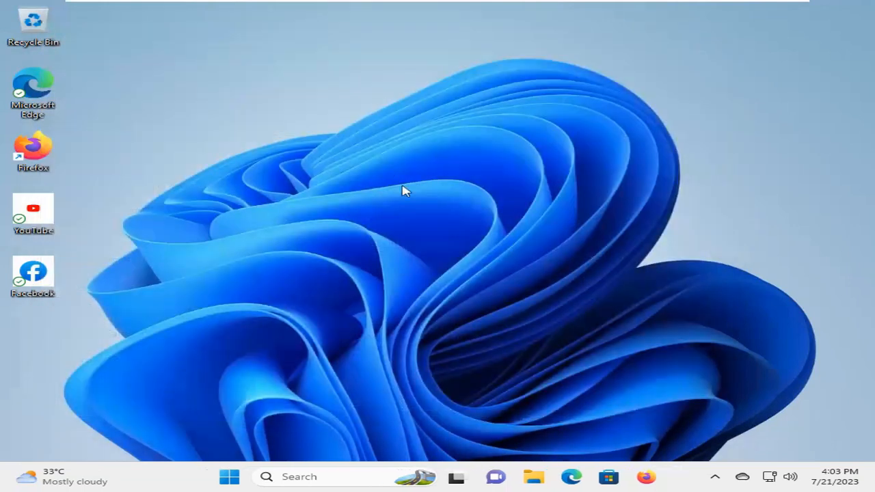
# - Open Run from the Start button's right-click menu and run netplwiz
pyautogui.rightClick(231, 472)
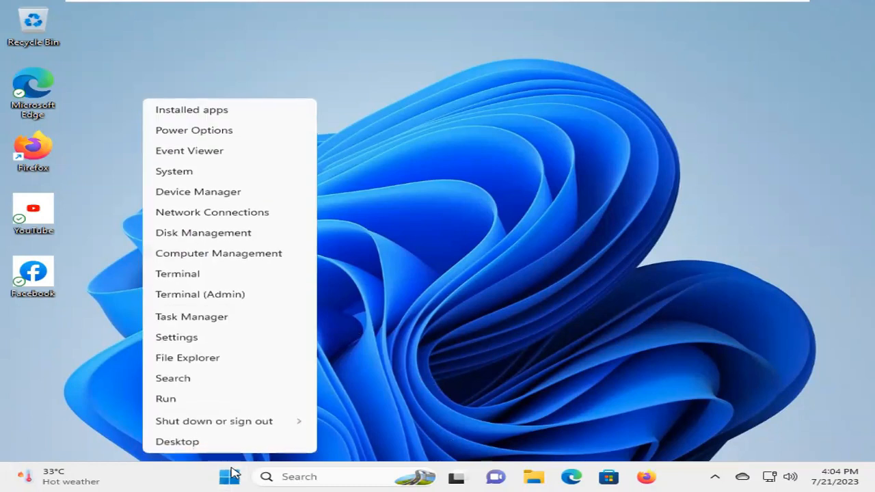
pyautogui.click(167, 399)
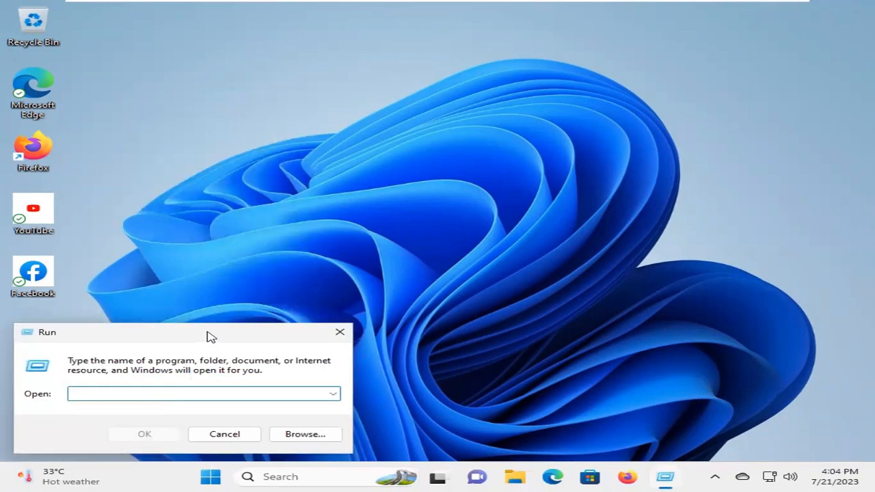
pyautogui.moveTo(210, 336); pyautogui.dragTo(320, 260)
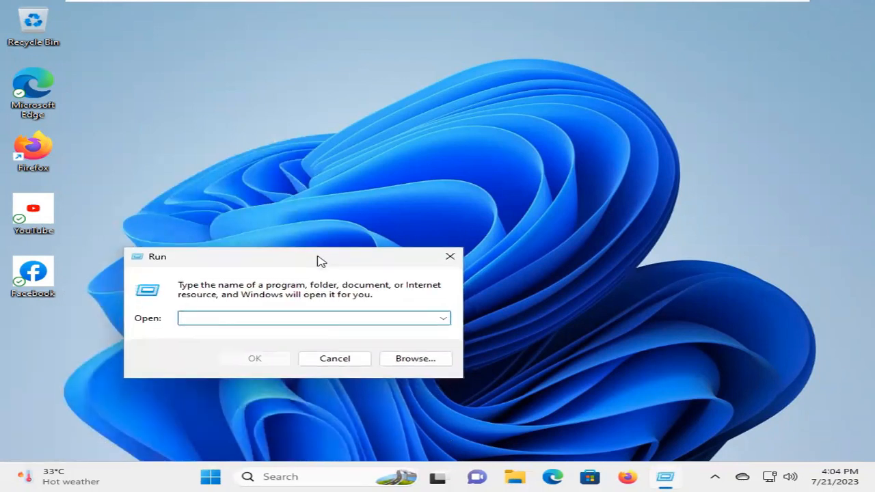
pyautogui.write('netp')
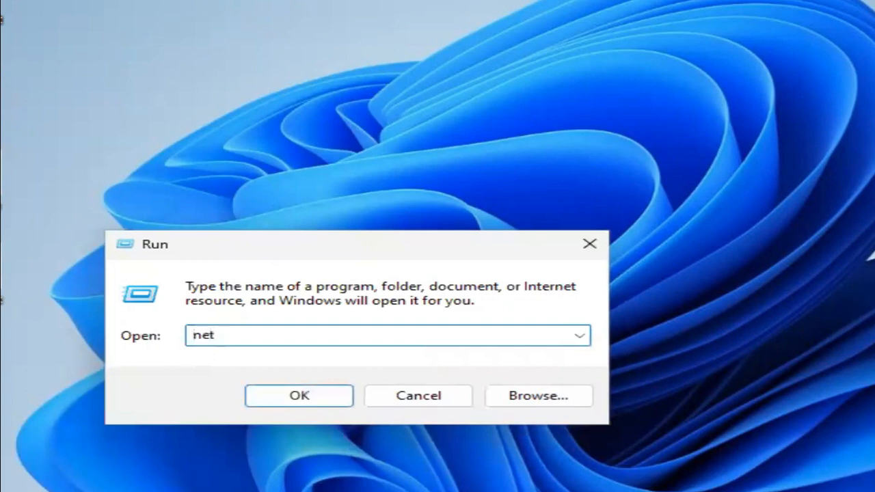
pyautogui.write('lwiz')
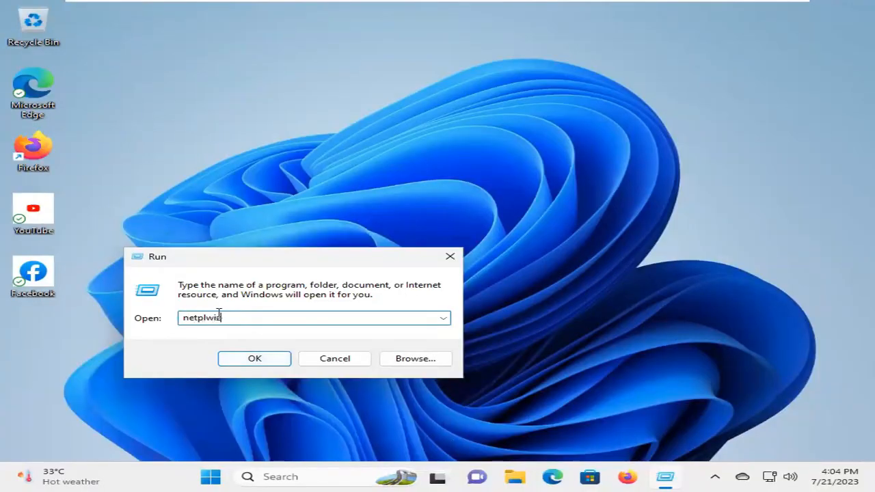
pyautogui.click(251, 364)
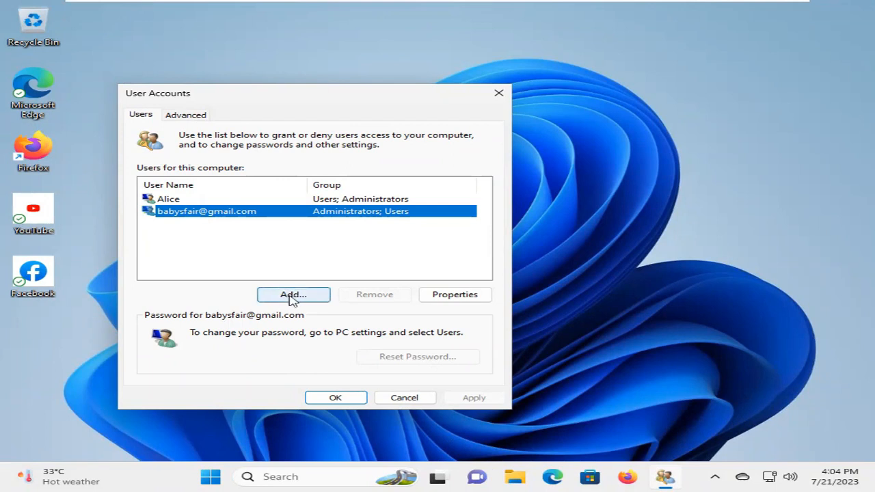
# - Add local account LocalUser without a Microsoft account, setting a password and hint
pyautogui.click(293, 299)
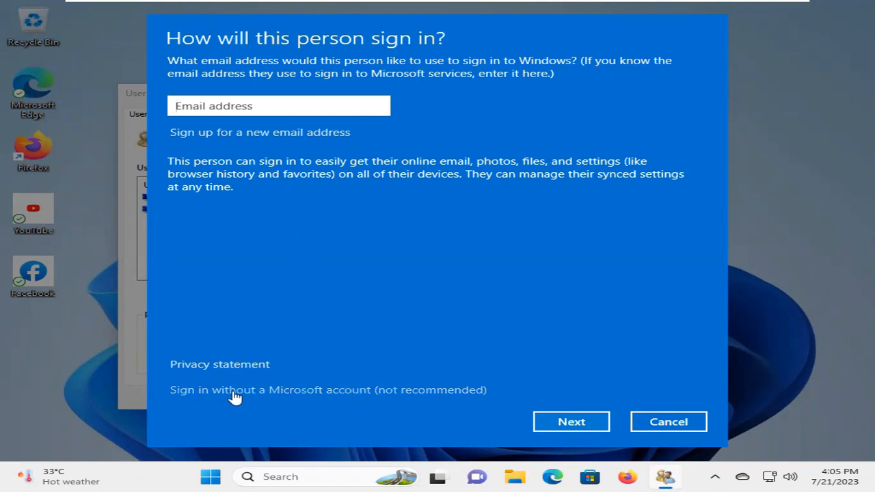
pyautogui.click(298, 391)
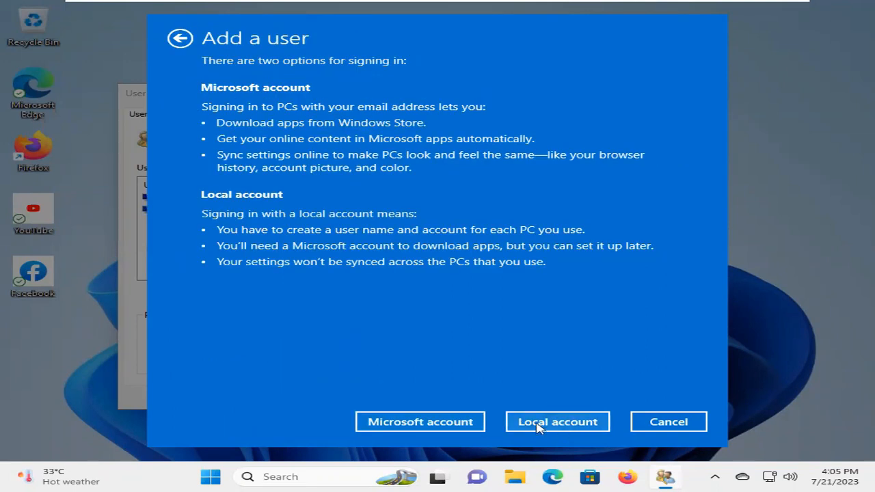
pyautogui.click(557, 422)
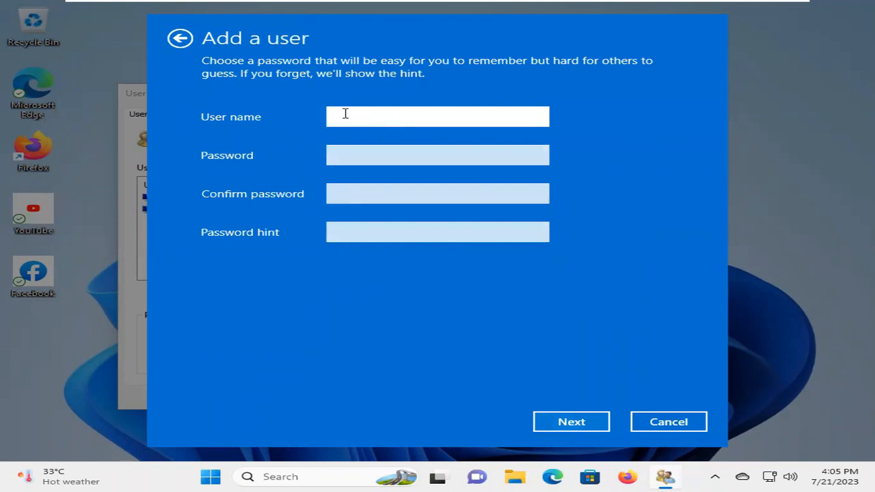
pyautogui.write('LocalUser')
pyautogui.click(357, 153)
pyautogui.write('12345678')
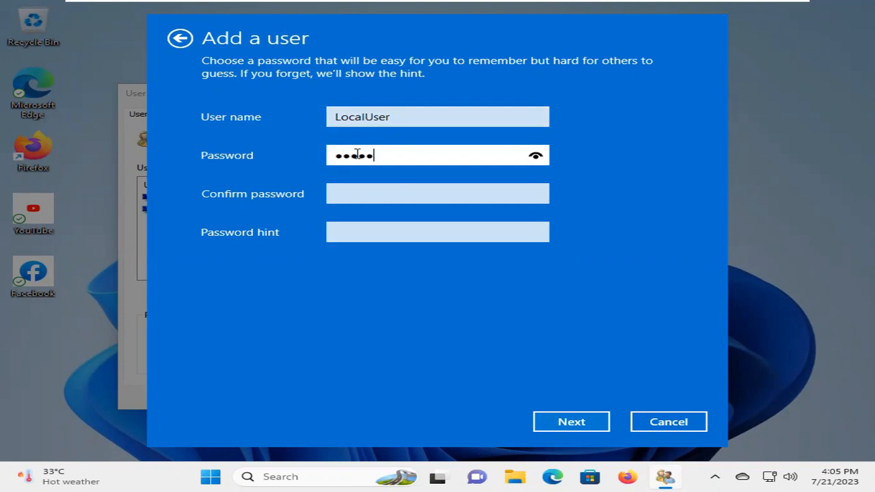
pyautogui.write('90')
pyautogui.click(363, 190)
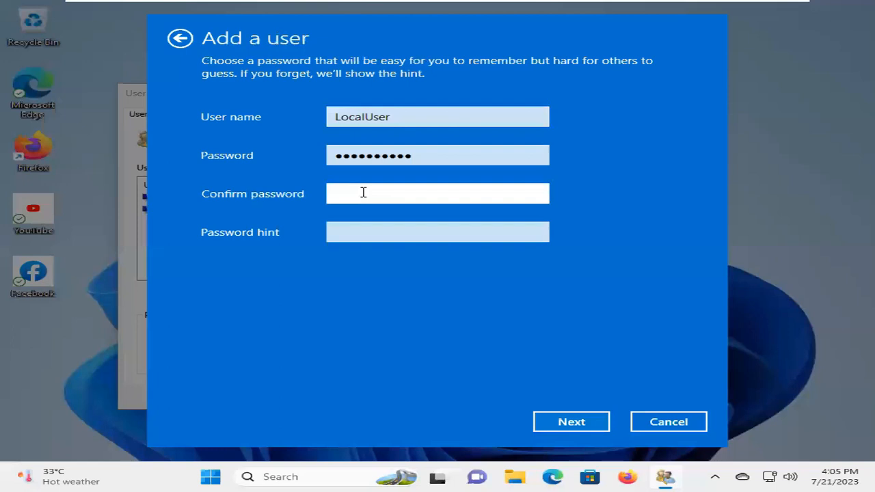
pyautogui.write('1234567890')
pyautogui.click(374, 233)
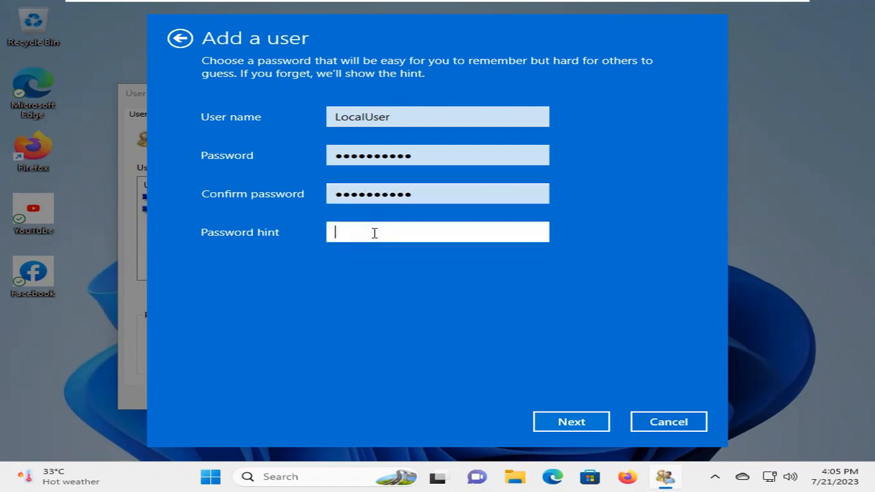
pyautogui.write('a')
pyautogui.click(575, 425)
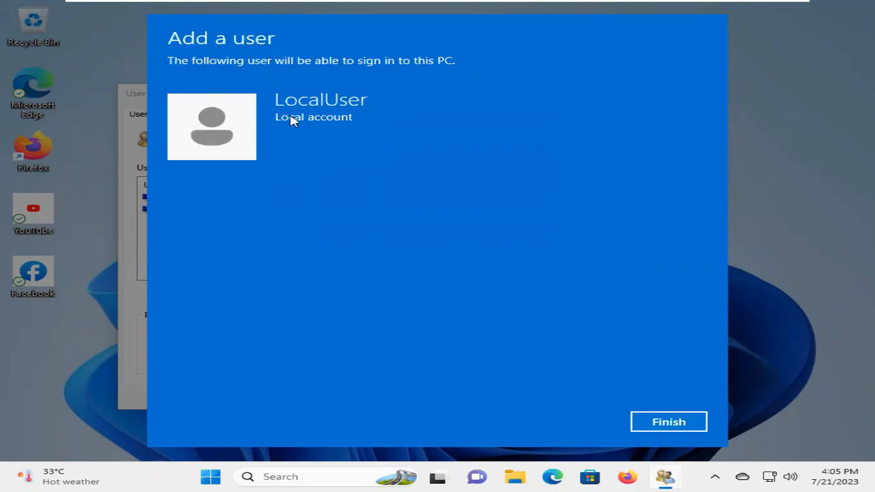
pyautogui.click(676, 423)
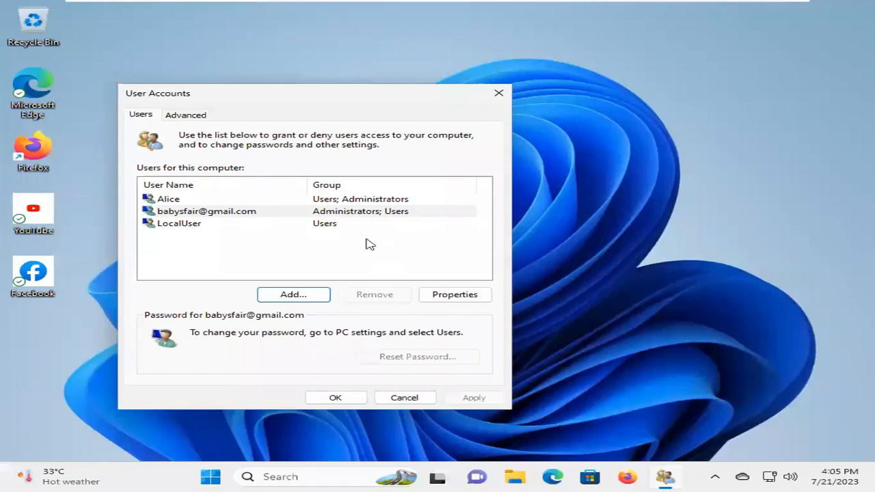
# - Select LocalUser and launch Local Users and Groups from the Advanced tab
pyautogui.click(205, 228)
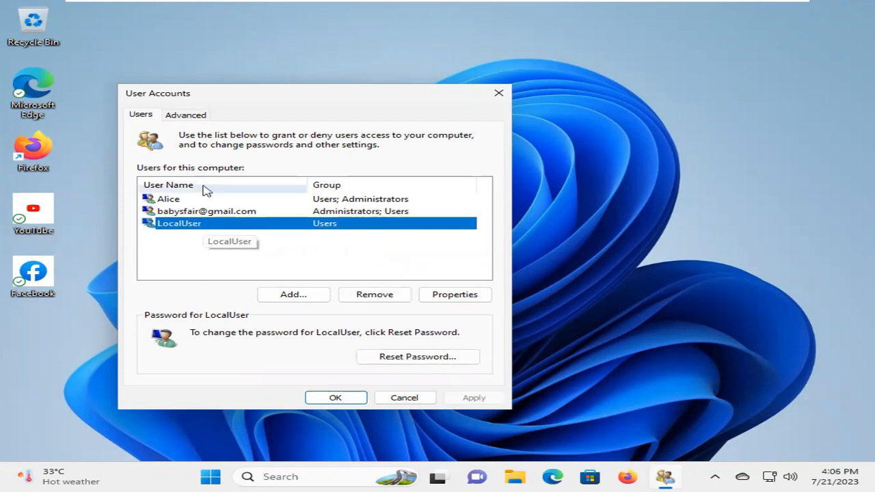
pyautogui.click(184, 118)
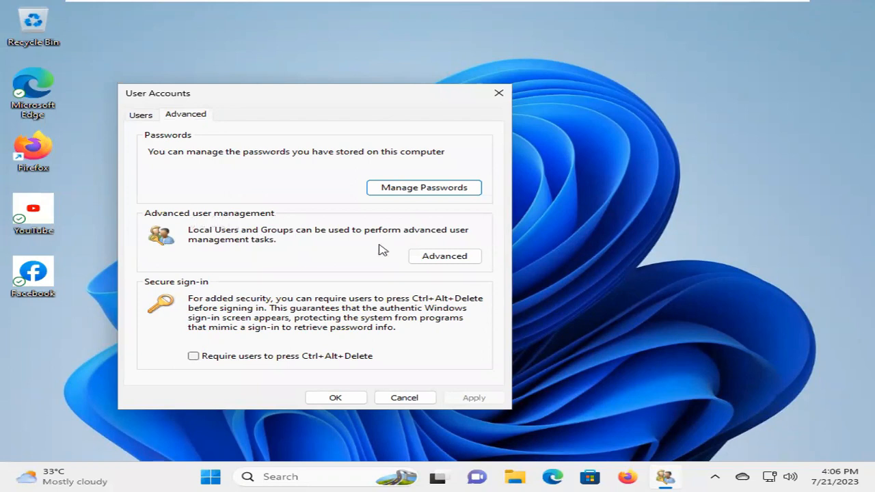
pyautogui.click(444, 257)
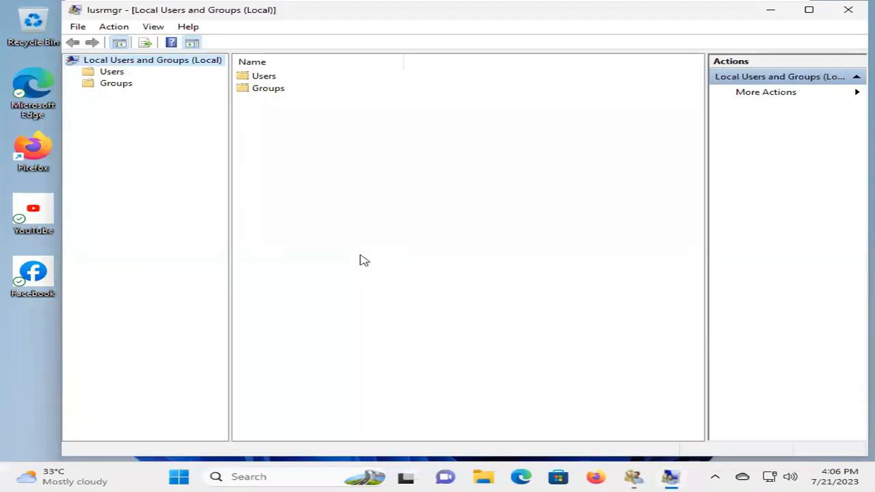
# - Add LocalUser to the Administrators group through its Properties Member Of tab, then apply and close
pyautogui.click(113, 74)
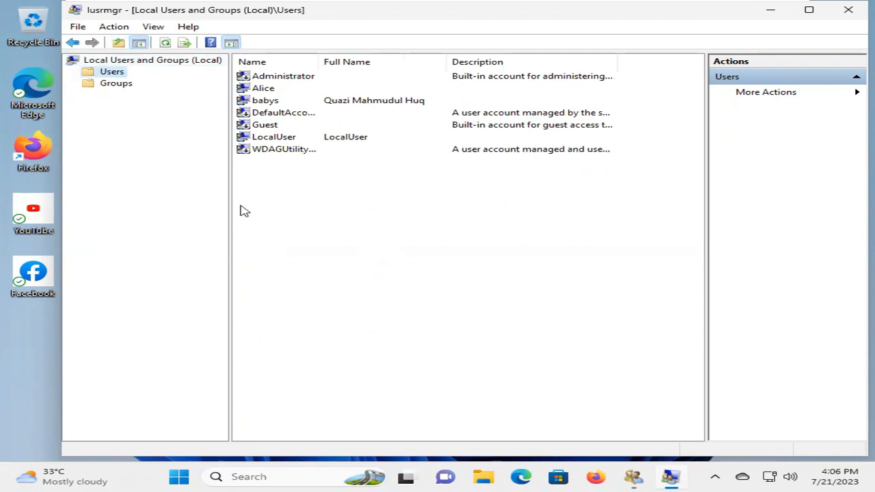
pyautogui.click(346, 136)
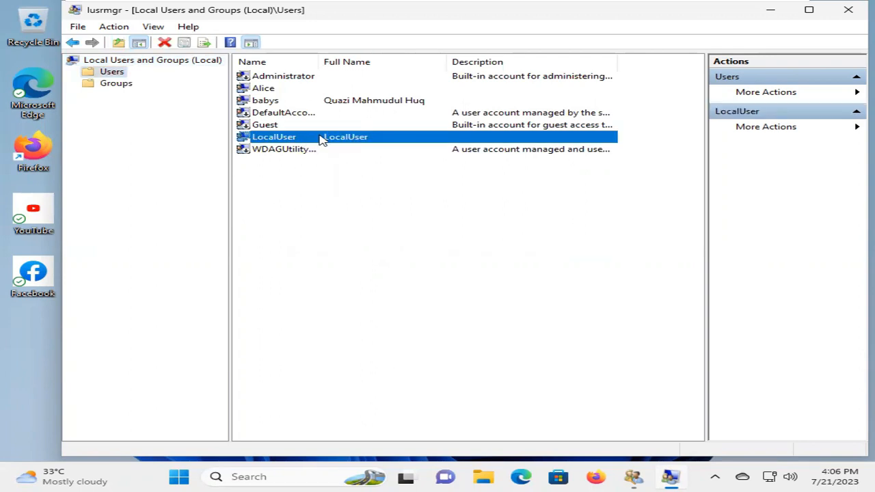
pyautogui.doubleClick(322, 138)
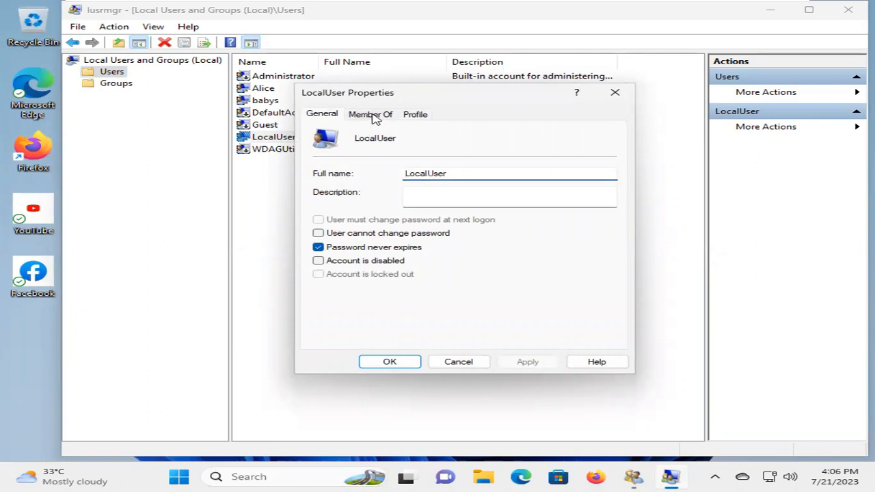
pyautogui.click(375, 118)
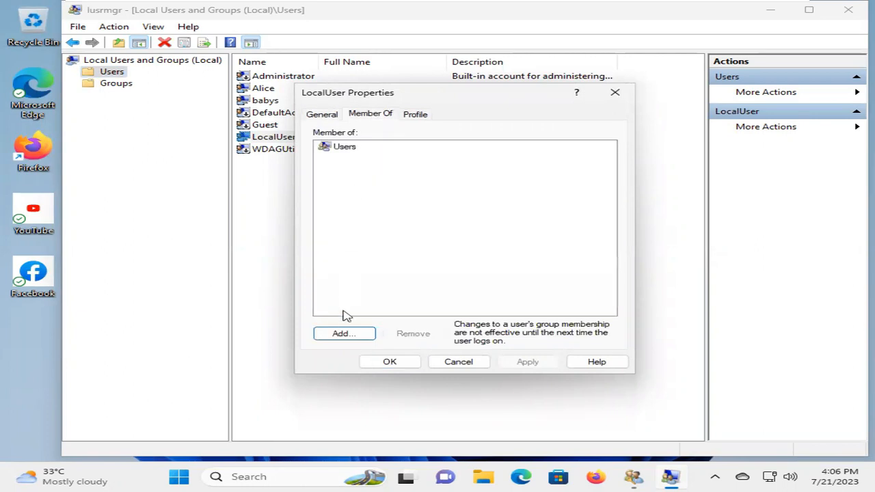
pyautogui.click(342, 332)
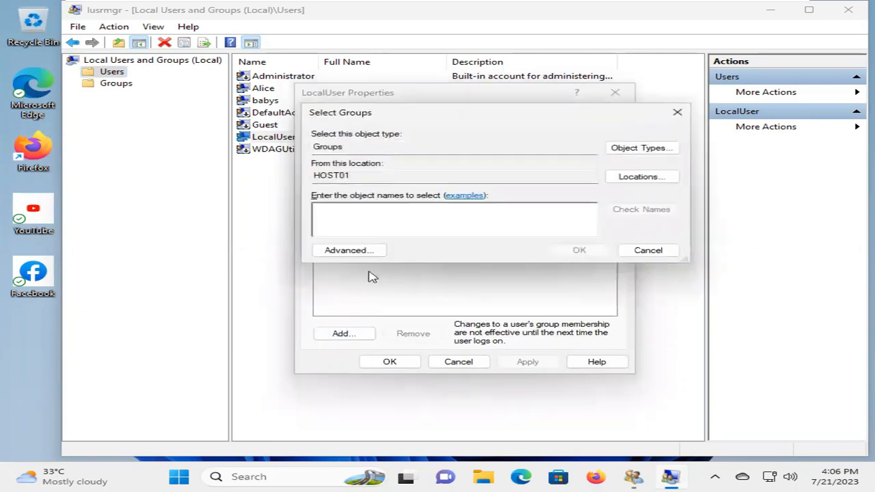
pyautogui.write('Admin')
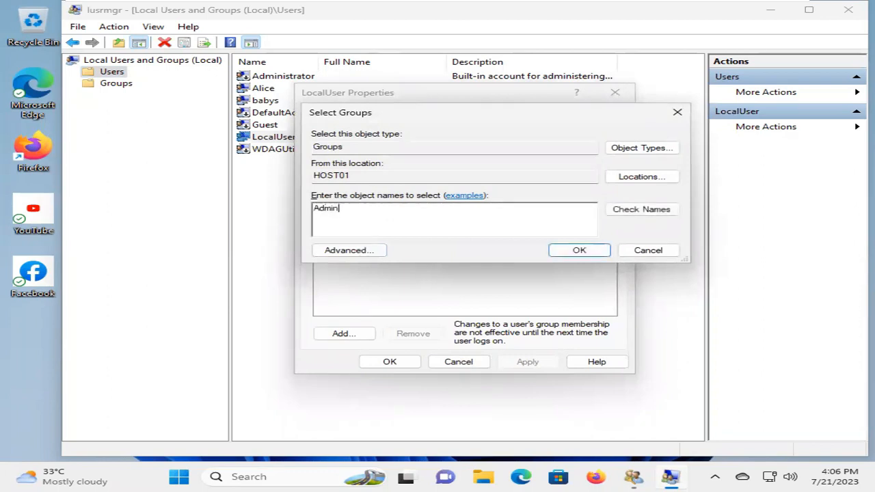
pyautogui.write('istrator')
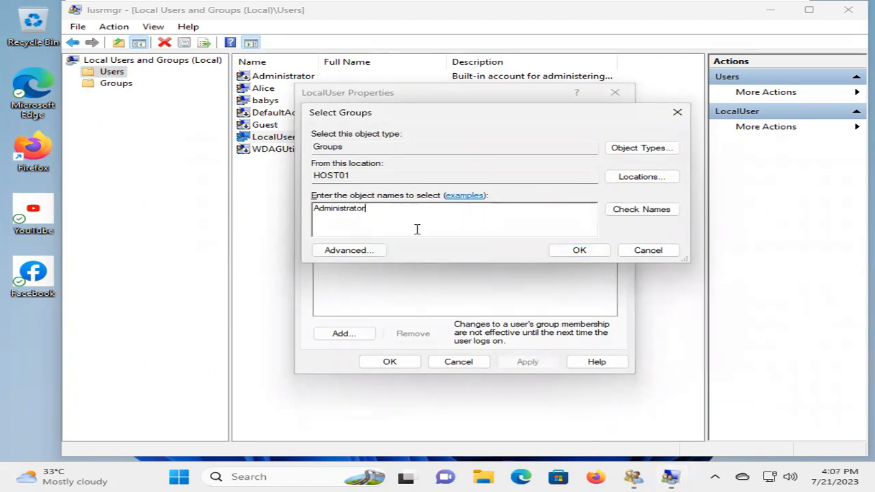
pyautogui.write('s')
pyautogui.click(634, 213)
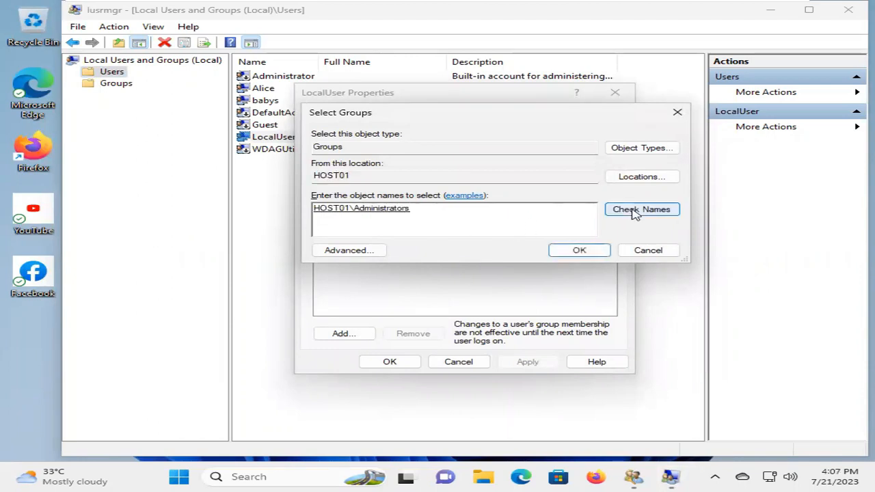
pyautogui.click(567, 251)
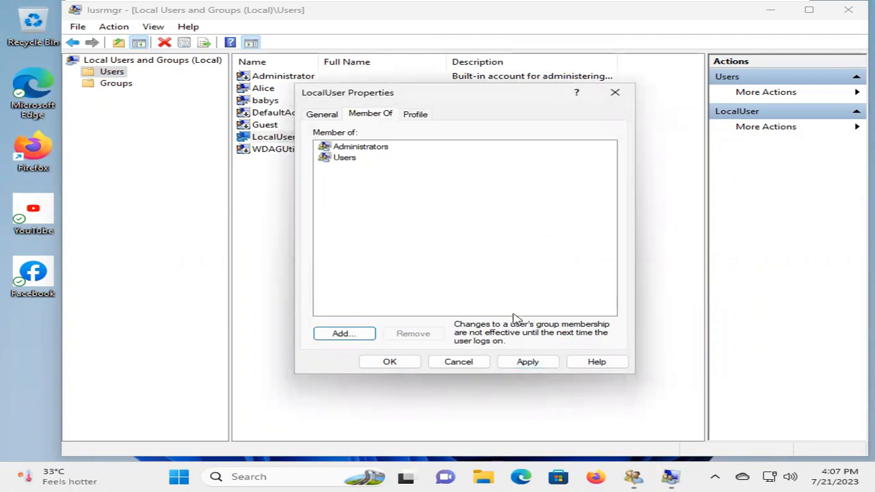
pyautogui.click(526, 363)
pyautogui.click(385, 362)
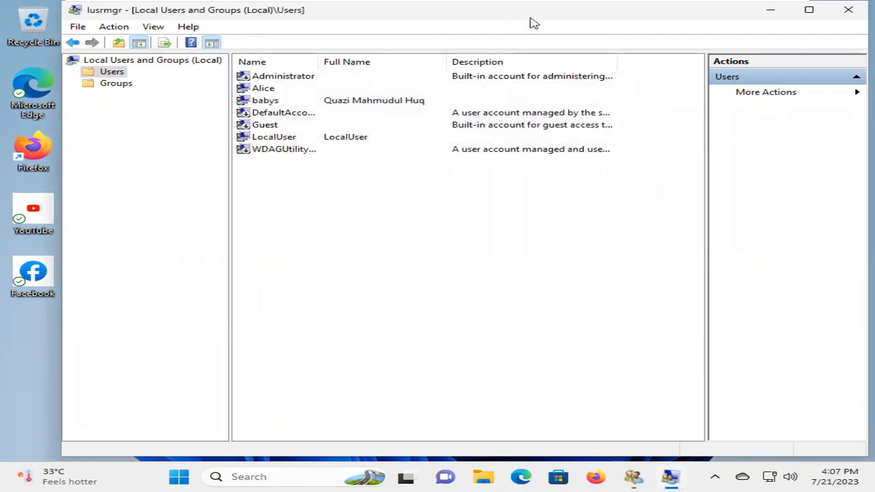
# - Close the Local Users and Groups console and the User Accounts window
pyautogui.moveTo(530, 18); pyautogui.dragTo(528, 34)
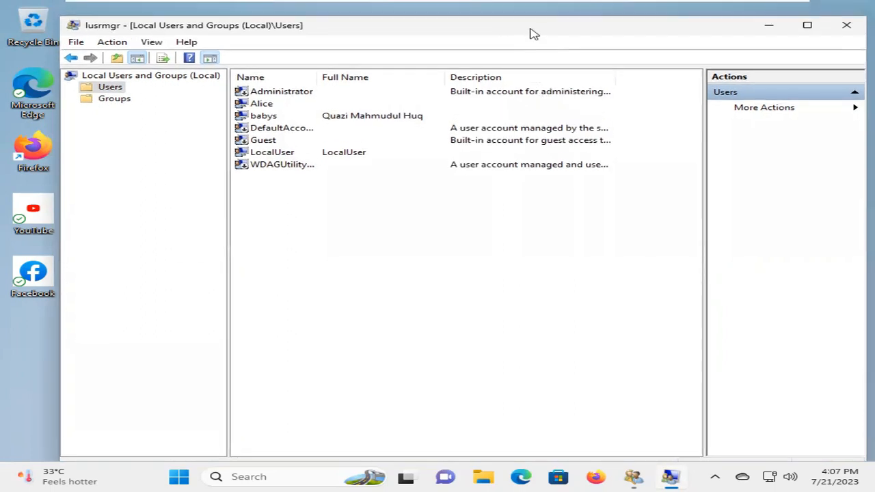
pyautogui.click(844, 32)
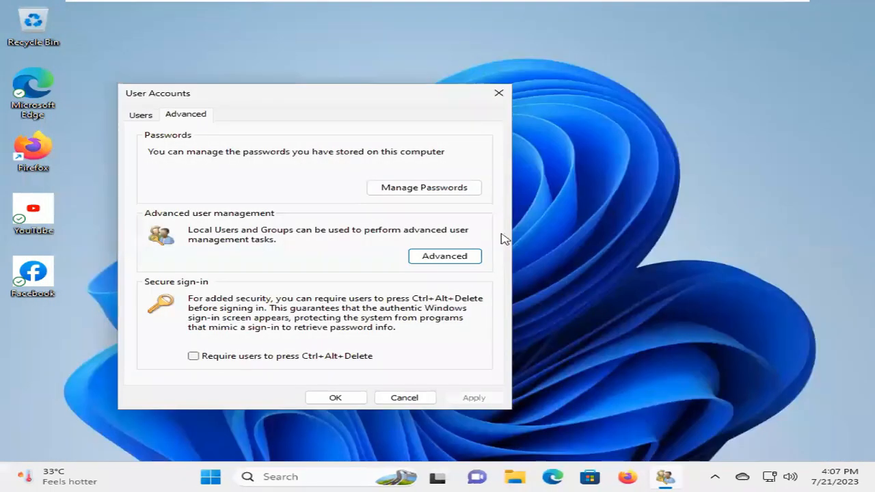
pyautogui.click(336, 398)
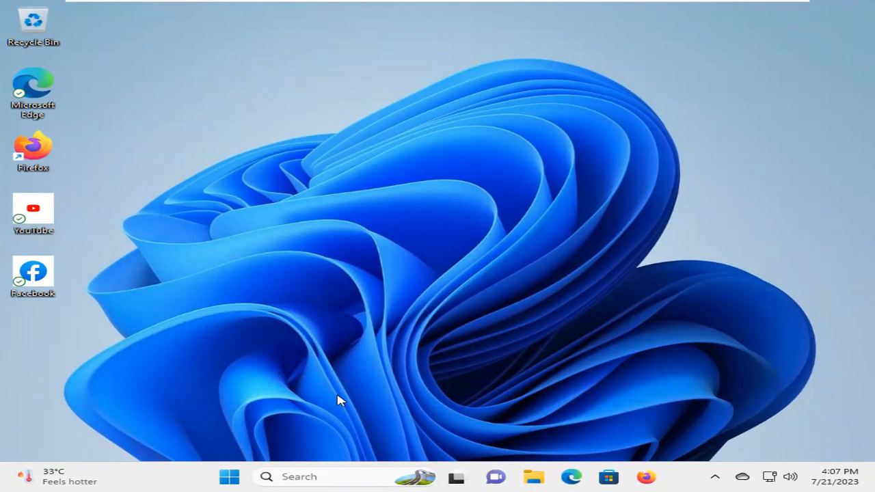
# - Launch Computer Management from the Start right-click menu and begin a New User under Local Users and Groups > Users
pyautogui.rightClick(229, 480)
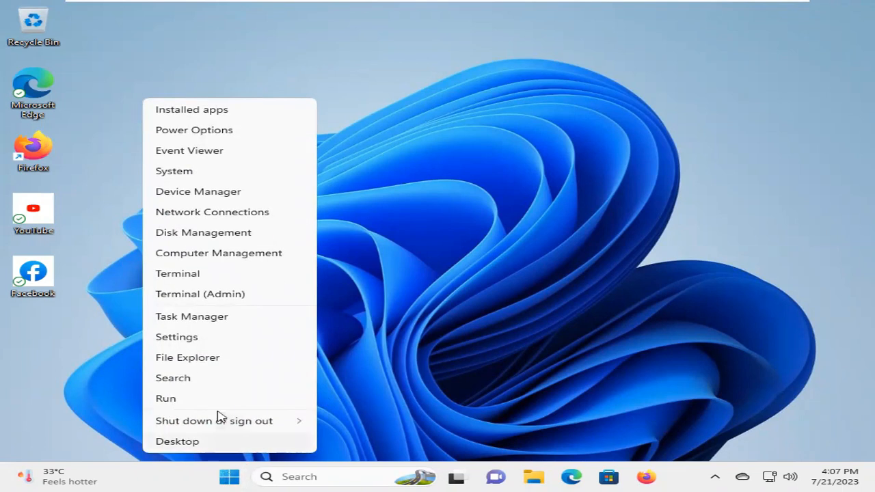
pyautogui.click(241, 254)
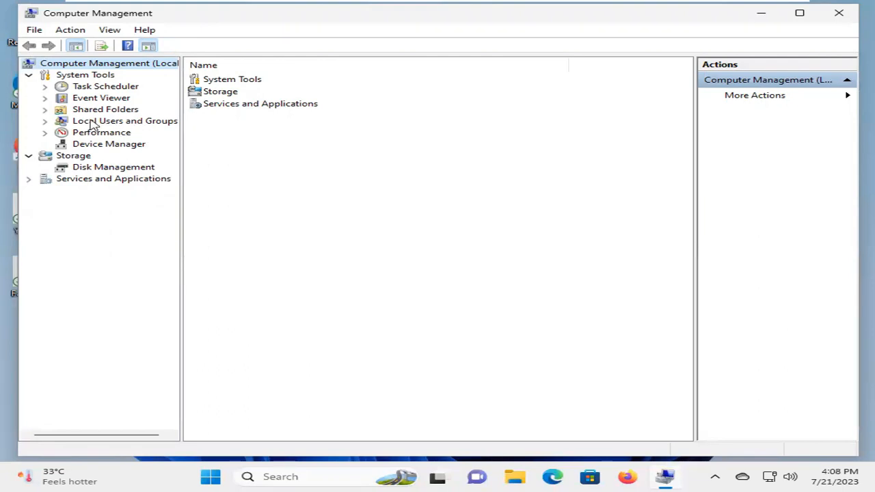
pyautogui.click(121, 121)
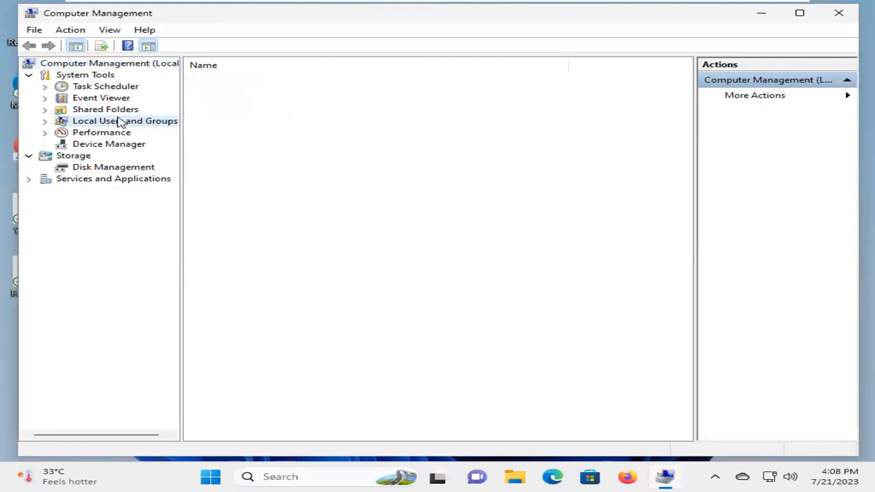
pyautogui.click(45, 121)
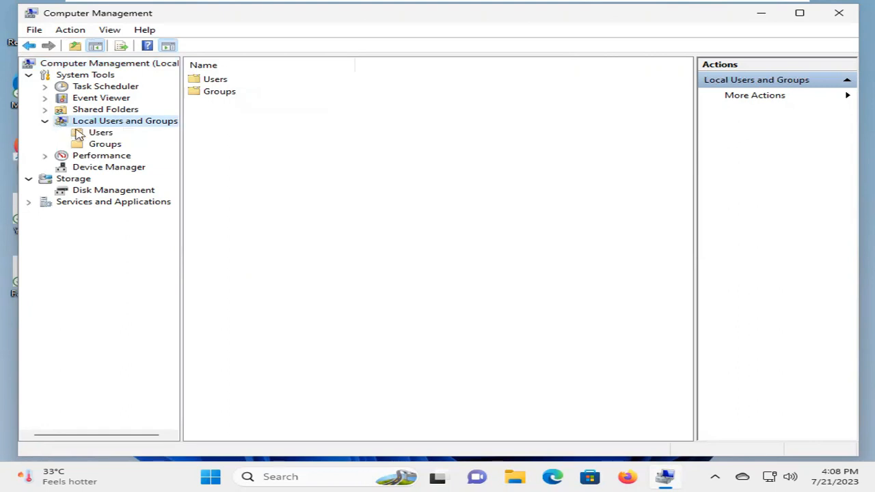
pyautogui.click(95, 135)
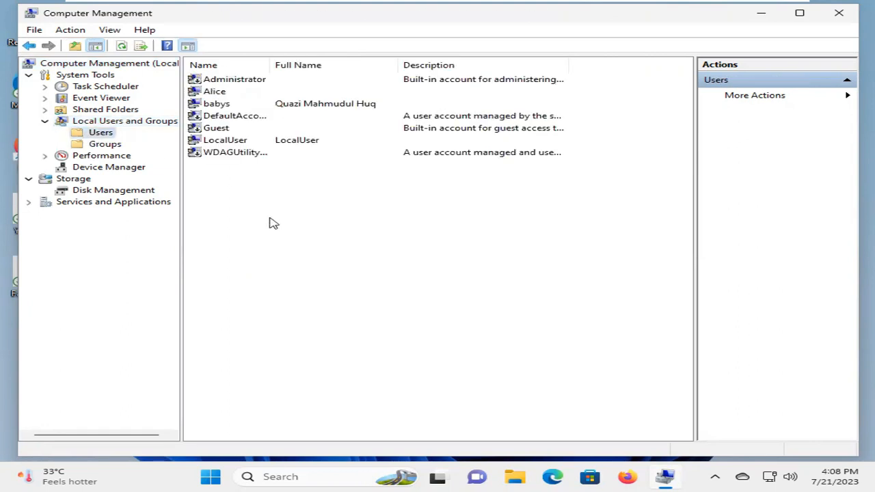
pyautogui.rightClick(303, 183)
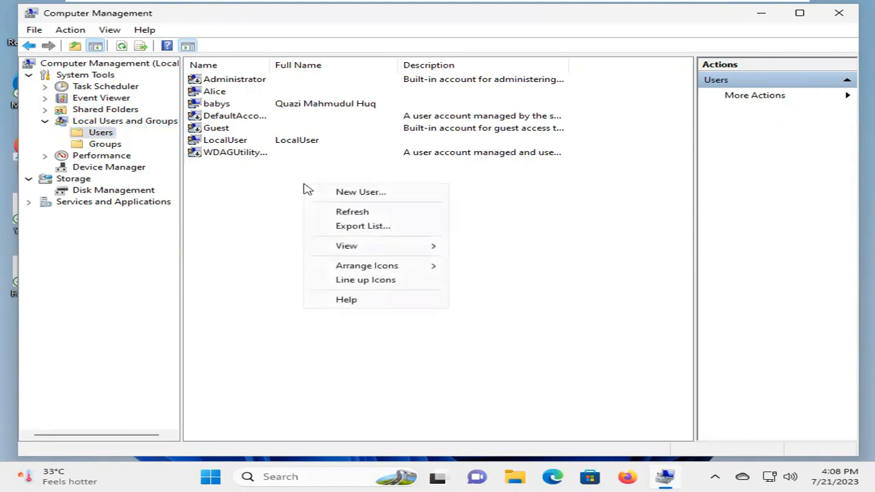
pyautogui.click(375, 198)
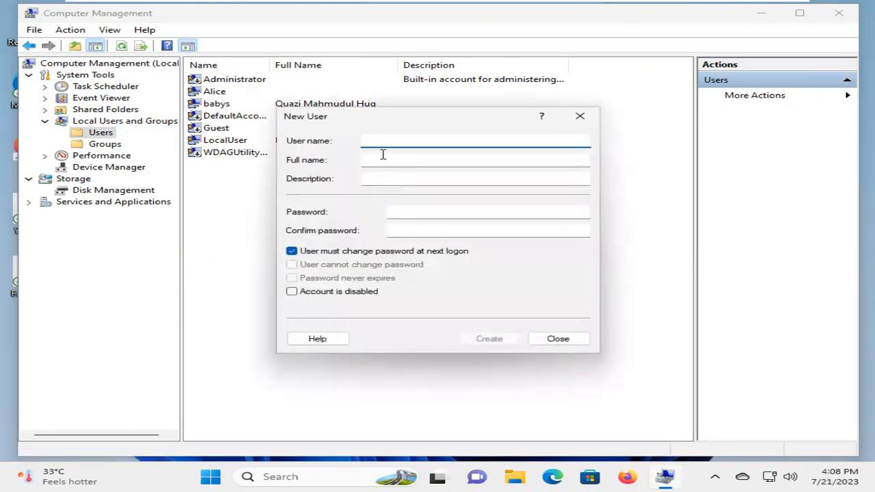
# - Fill in the new account's user name, full name, password and password confirmation
pyautogui.write('Tony')
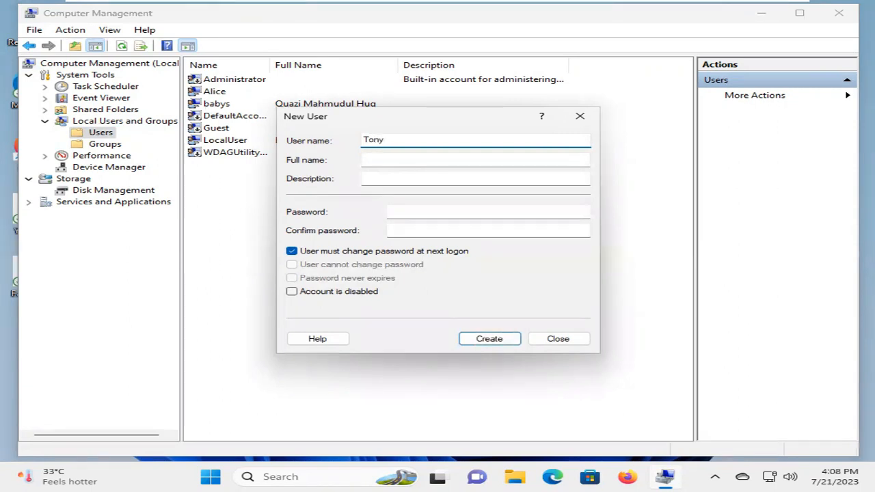
pyautogui.click(385, 160)
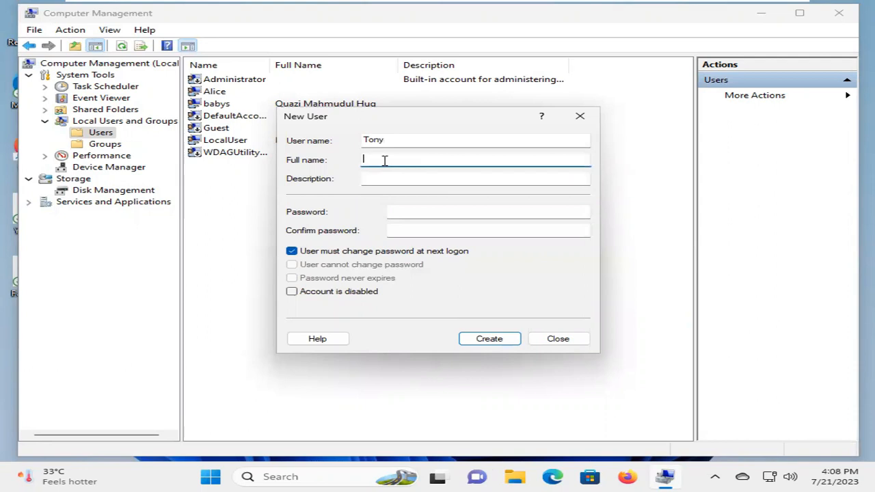
pyautogui.click(401, 213)
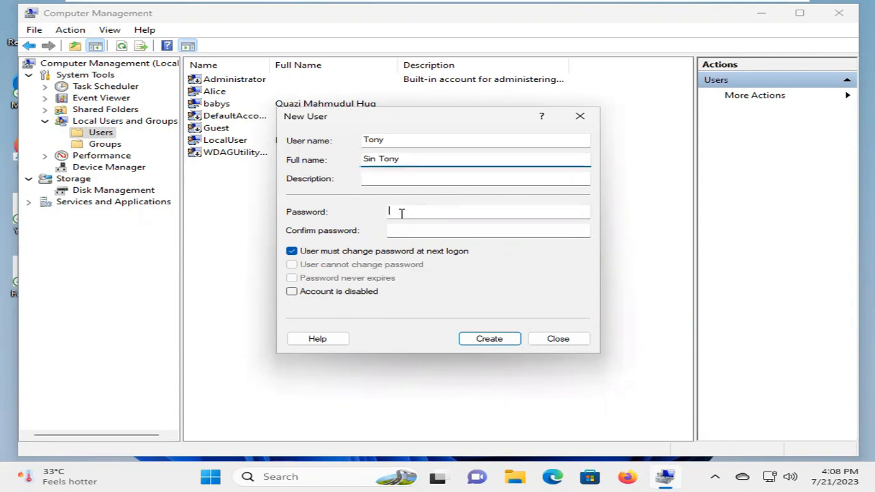
pyautogui.write('1')
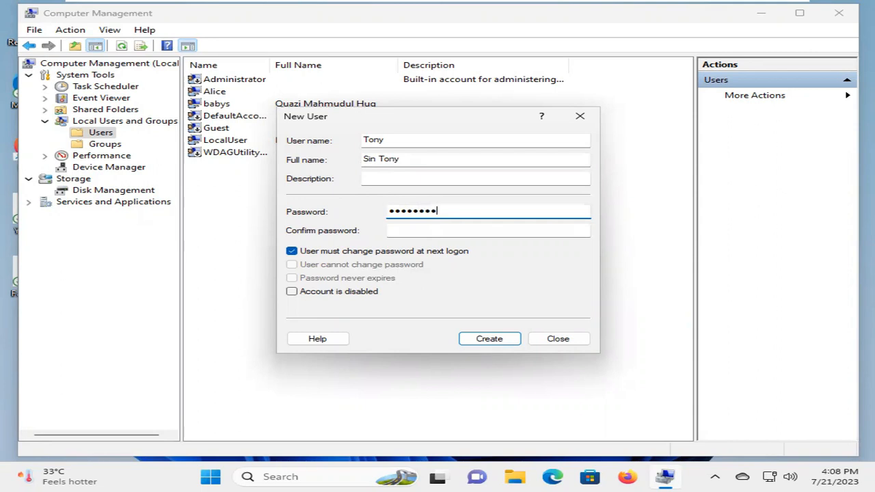
pyautogui.click(423, 232)
pyautogui.write('1234567')
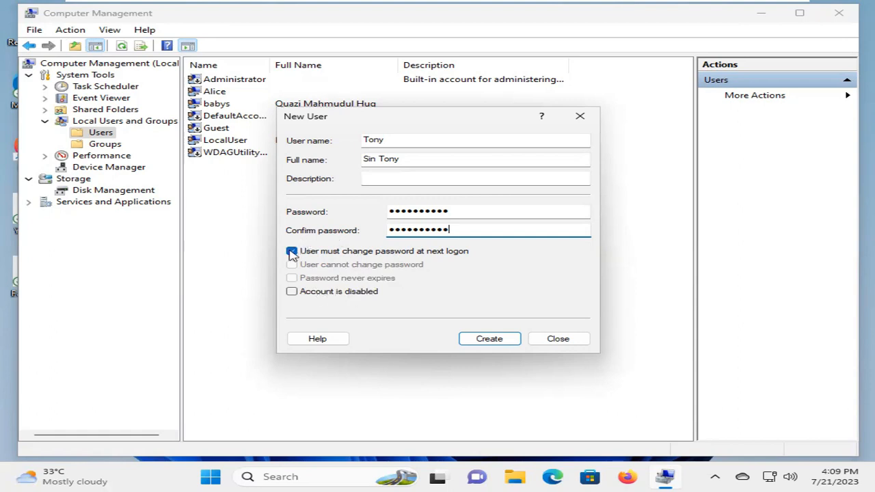
# - Clear 'must change password at next logon', tick 'Password never expires', and create the account
pyautogui.click(292, 252)
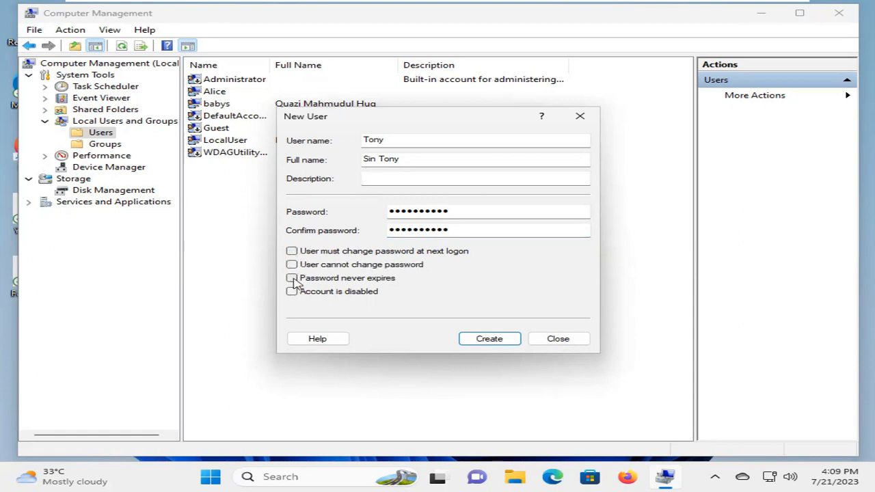
pyautogui.click(292, 280)
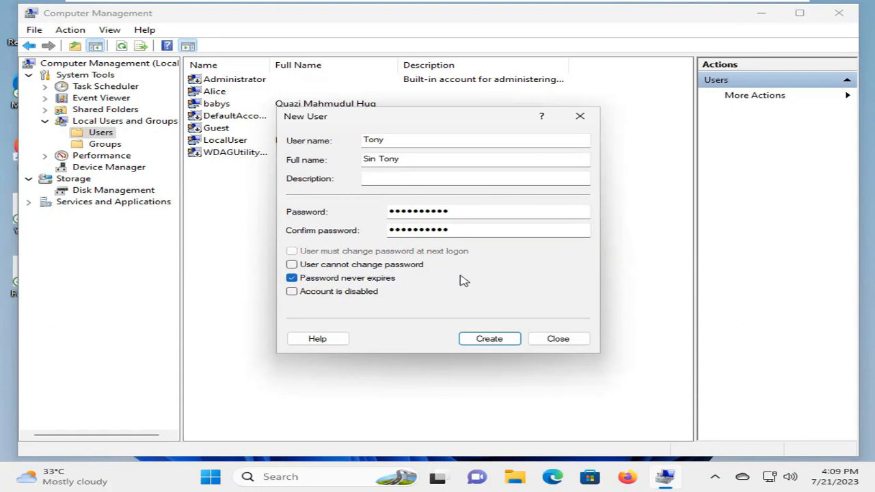
pyautogui.click(489, 339)
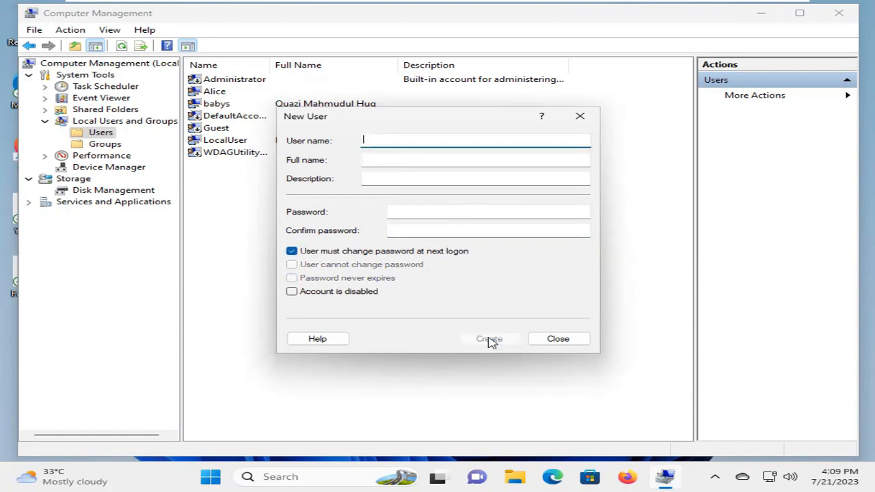
pyautogui.click(558, 339)
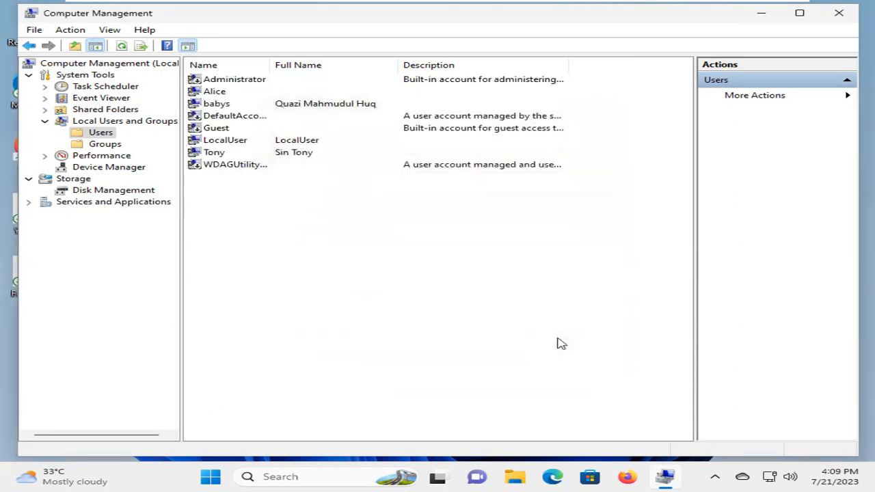
pyautogui.click(289, 156)
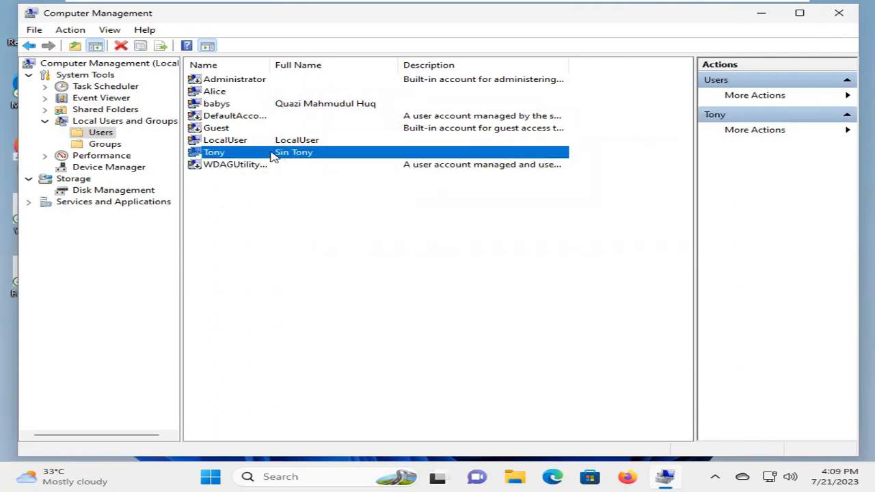
pyautogui.rightClick(273, 156)
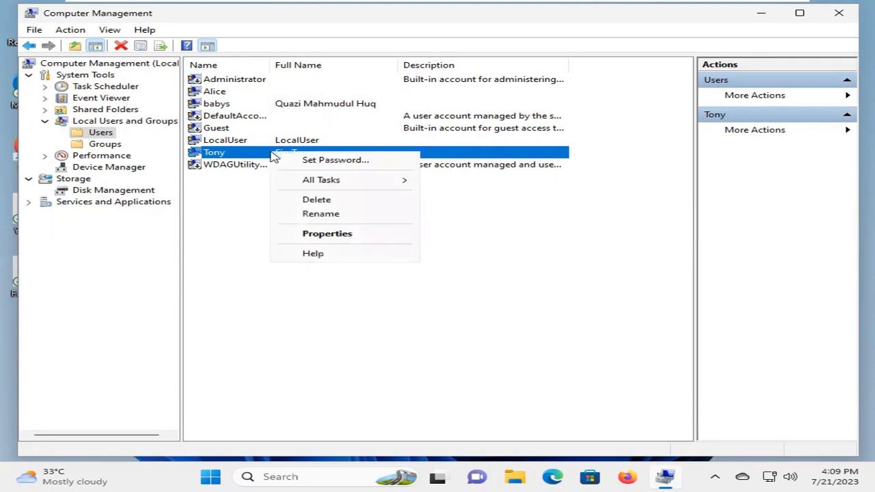
pyautogui.click(326, 233)
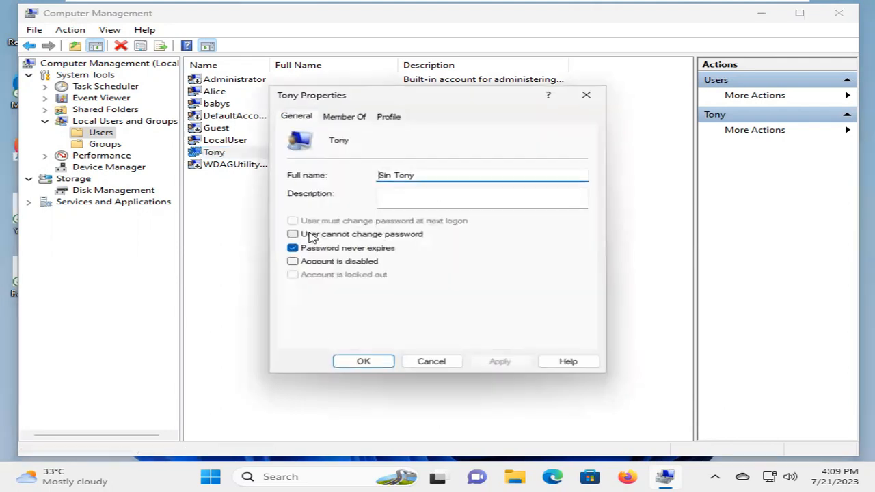
pyautogui.click(358, 120)
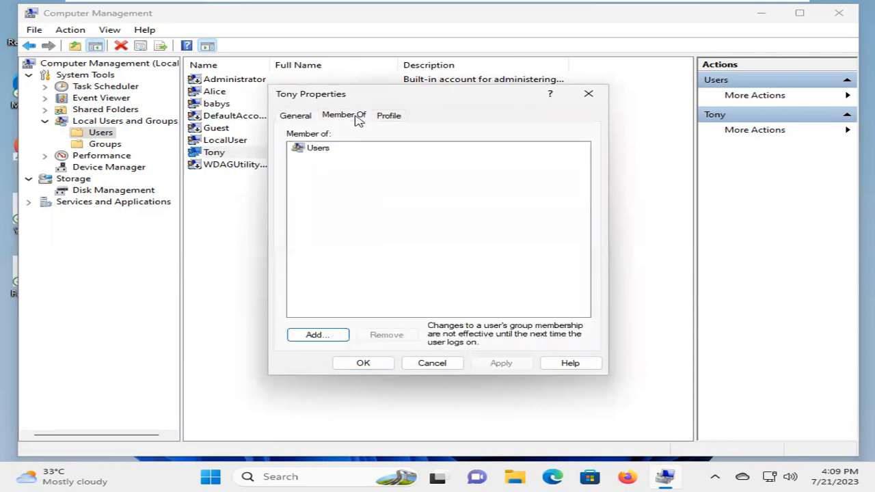
pyautogui.click(315, 338)
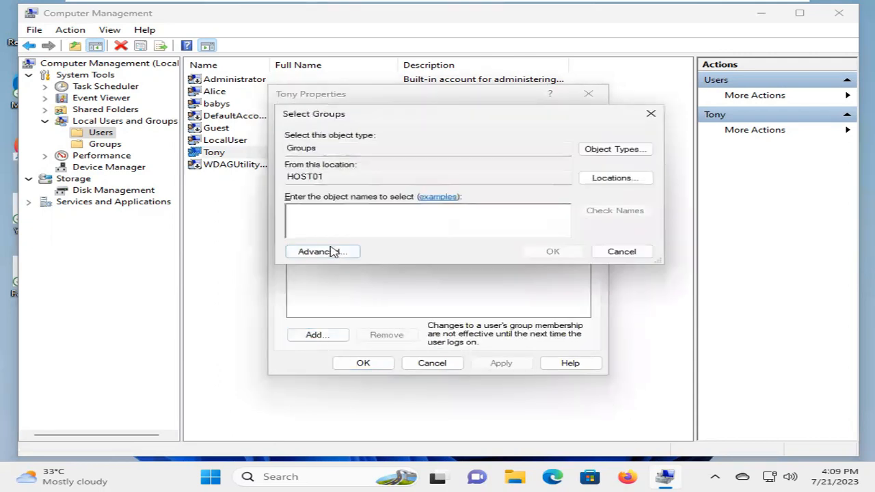
pyautogui.write('A')
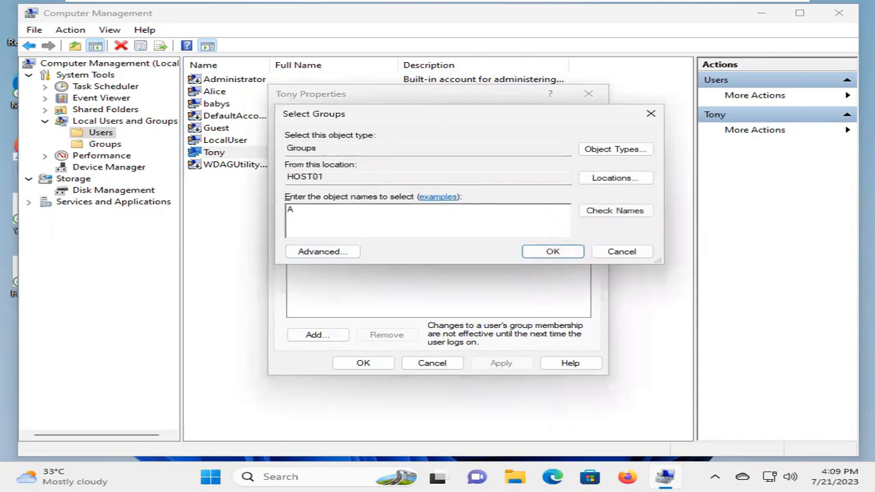
pyautogui.write('dministrators')
pyautogui.click(615, 212)
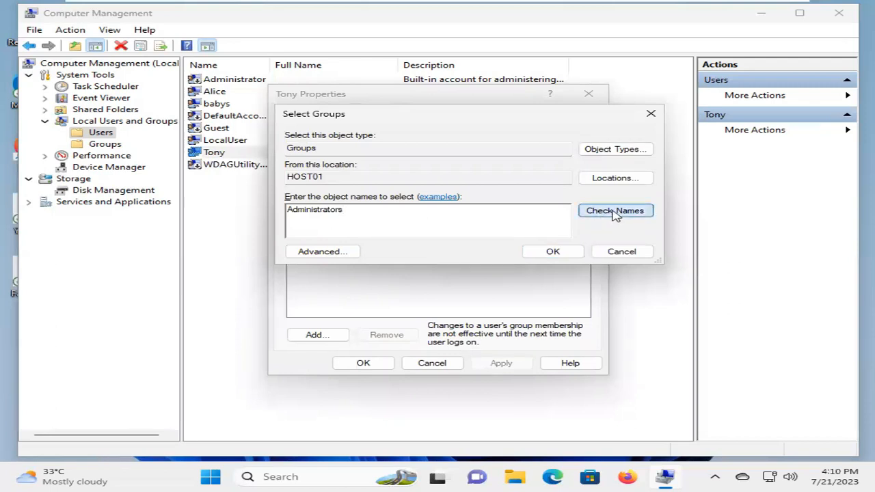
pyautogui.click(553, 252)
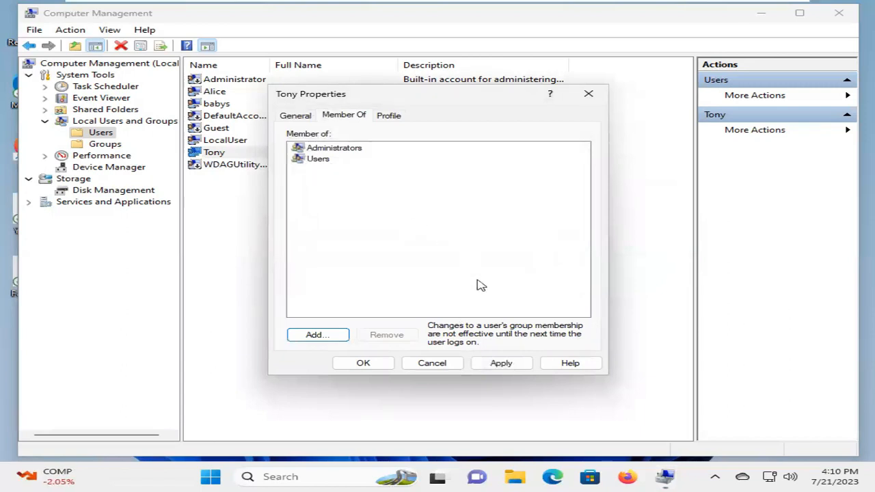
pyautogui.click(511, 367)
pyautogui.click(511, 367)
pyautogui.click(366, 363)
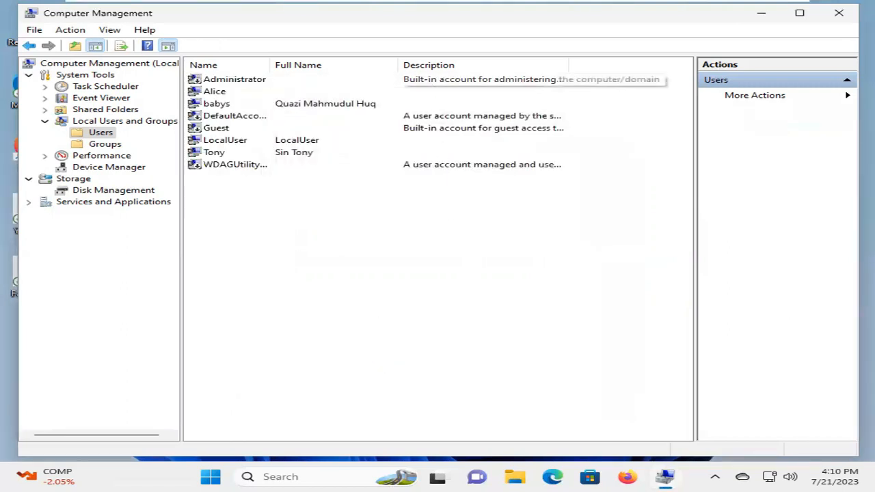
# - Close Computer Management and run Command Prompt as administrator from a 'cmd' search, accepting UAC
pyautogui.click(845, 17)
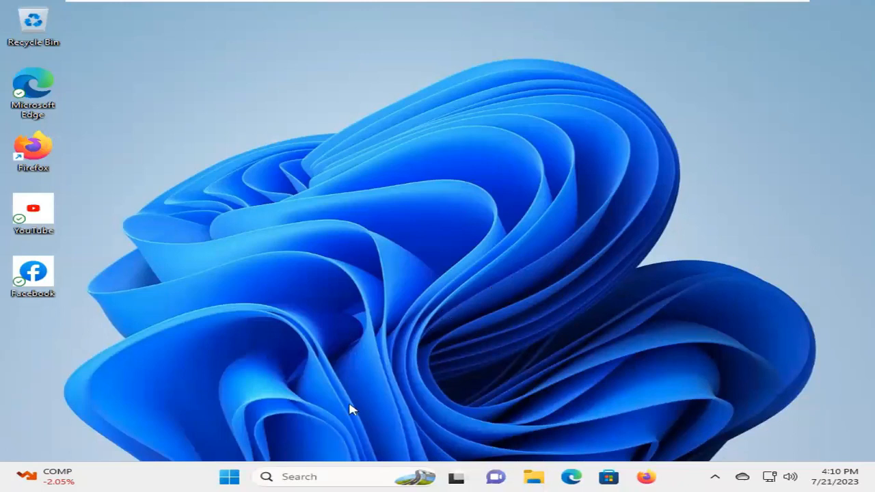
pyautogui.click(300, 477)
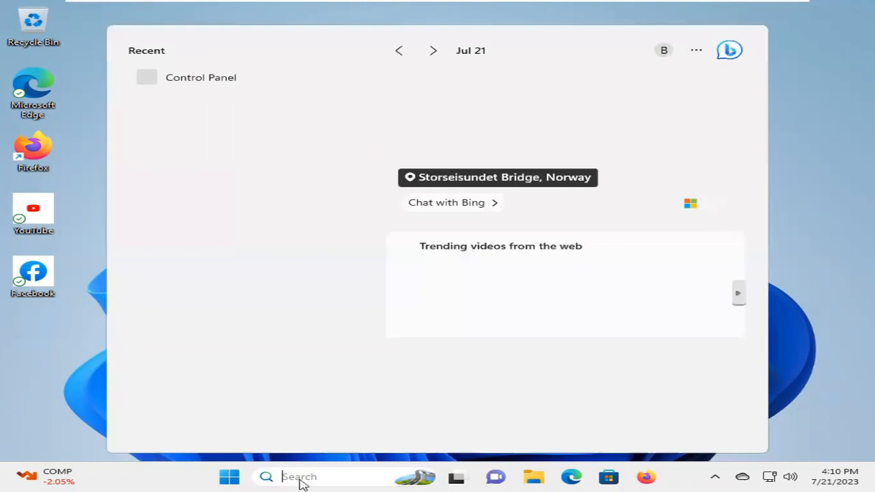
pyautogui.write('cmd')
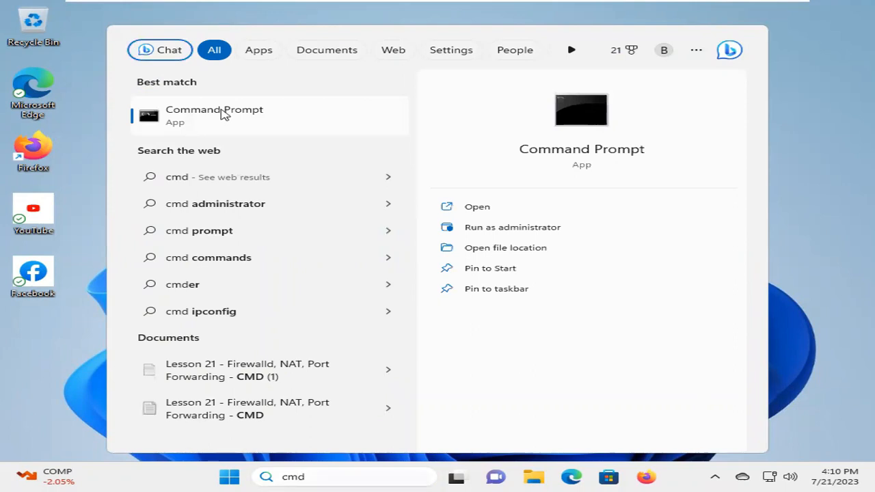
pyautogui.rightClick(224, 114)
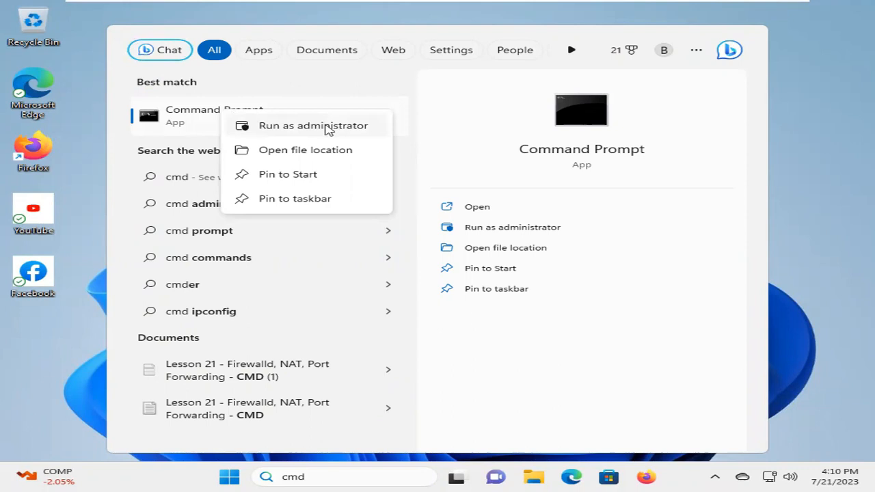
pyautogui.click(321, 128)
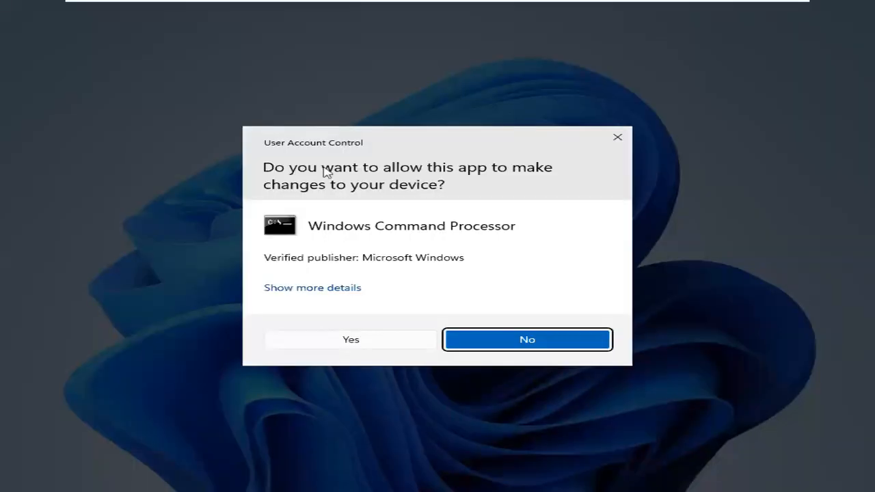
pyautogui.click(340, 339)
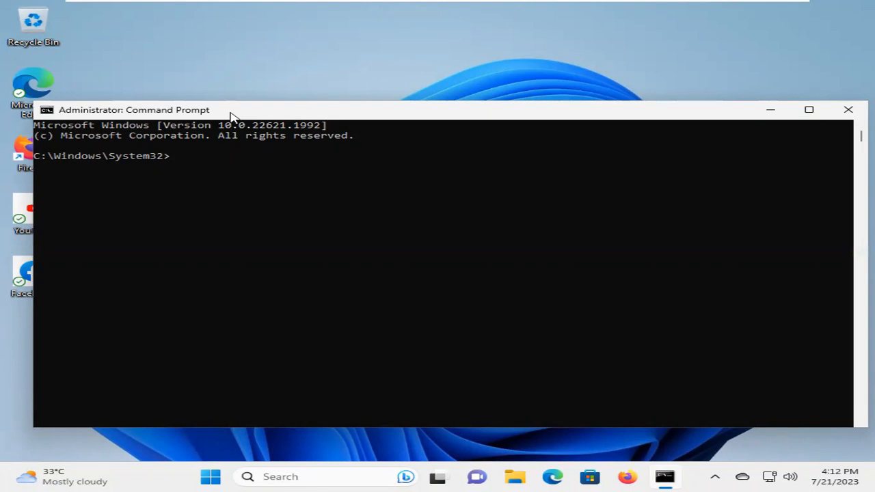
# - Set the console font size to 24 in Command Prompt's Properties Font tab
pyautogui.rightClick(230, 116)
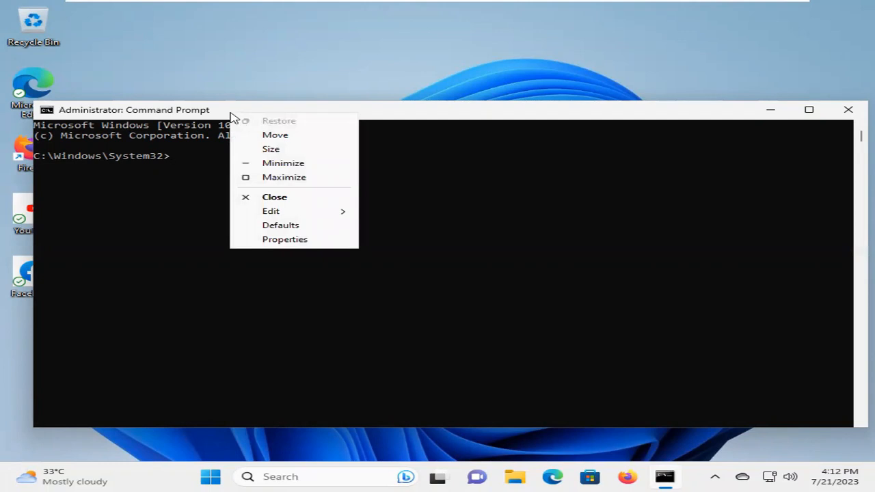
pyautogui.click(279, 240)
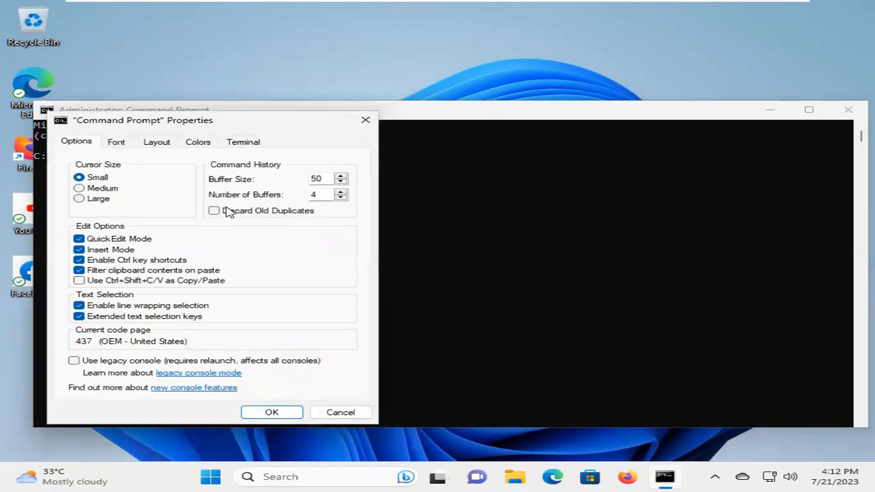
pyautogui.click(121, 143)
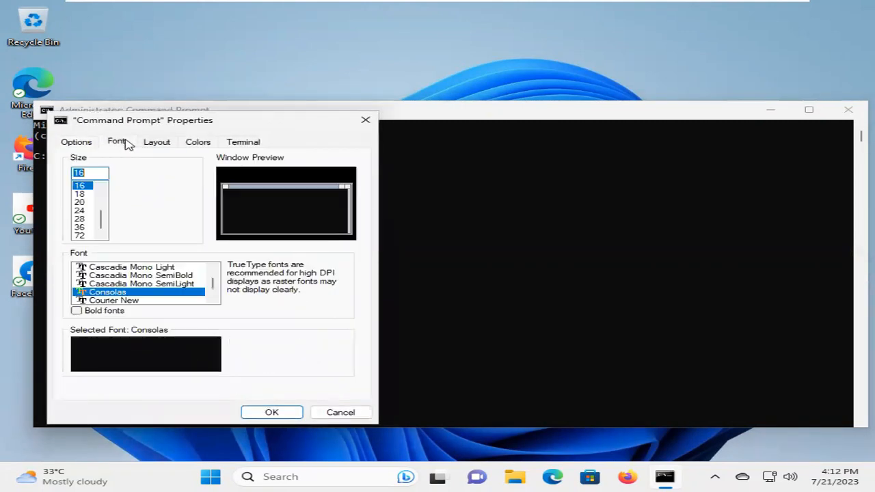
pyautogui.click(80, 210)
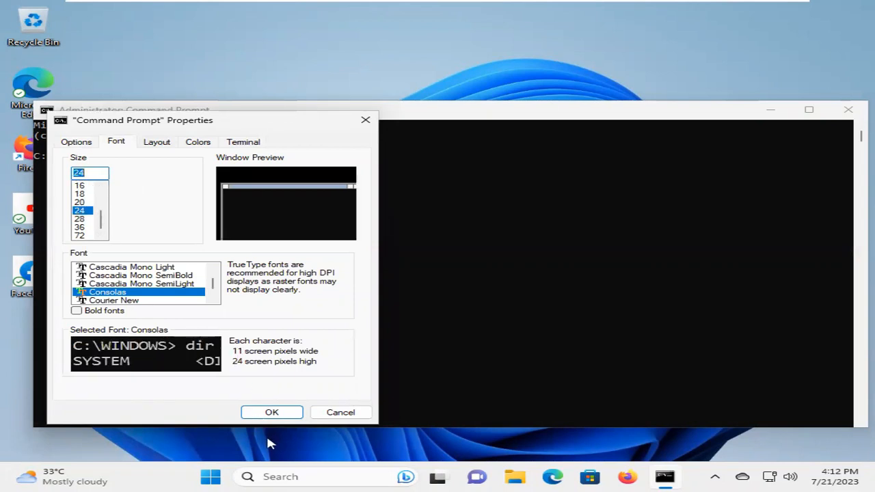
pyautogui.click(271, 412)
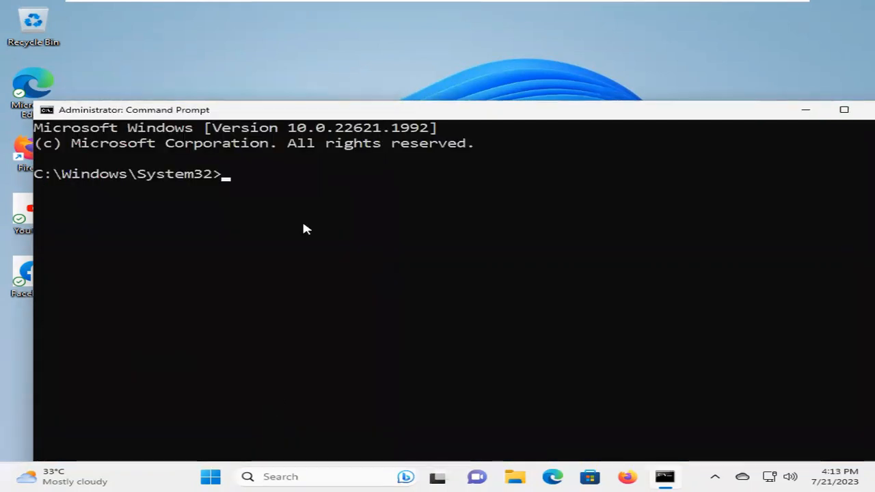
# - Move the console up-left and type 'net user John' followed by the account's password
pyautogui.moveTo(305, 117); pyautogui.dragTo(285, 52)
pyautogui.write('net user ')
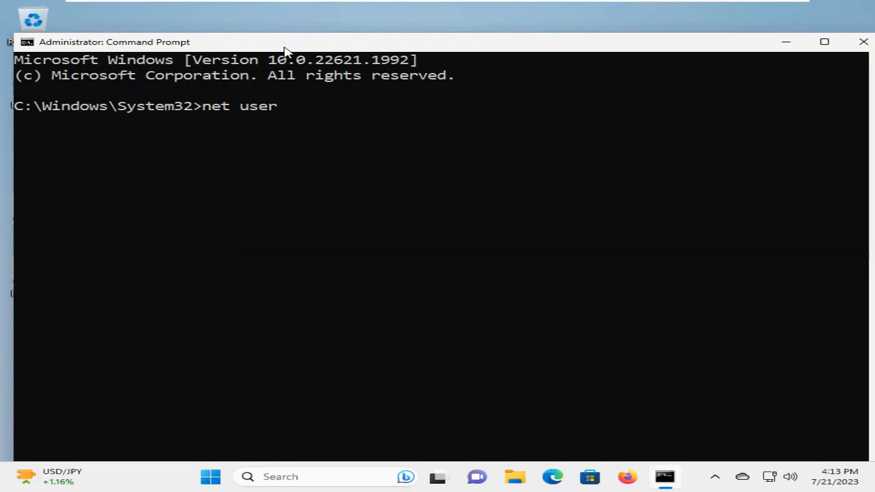
pyautogui.write('John')
pyautogui.write('Pass')
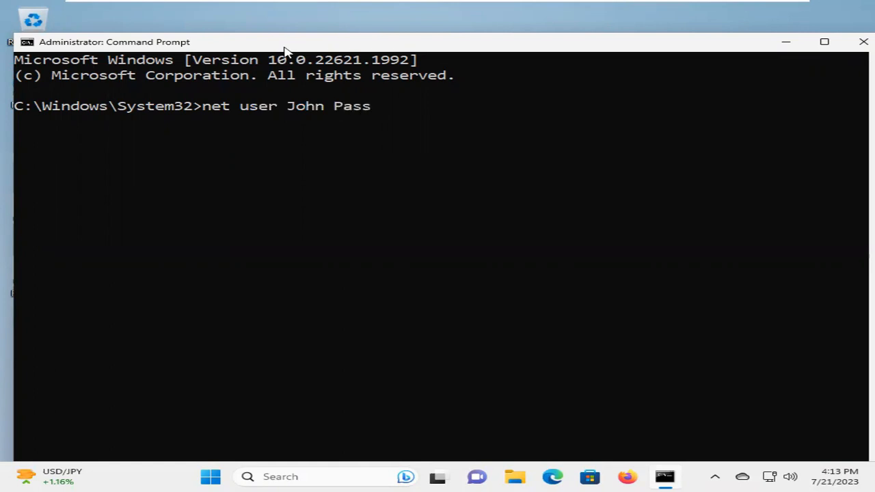
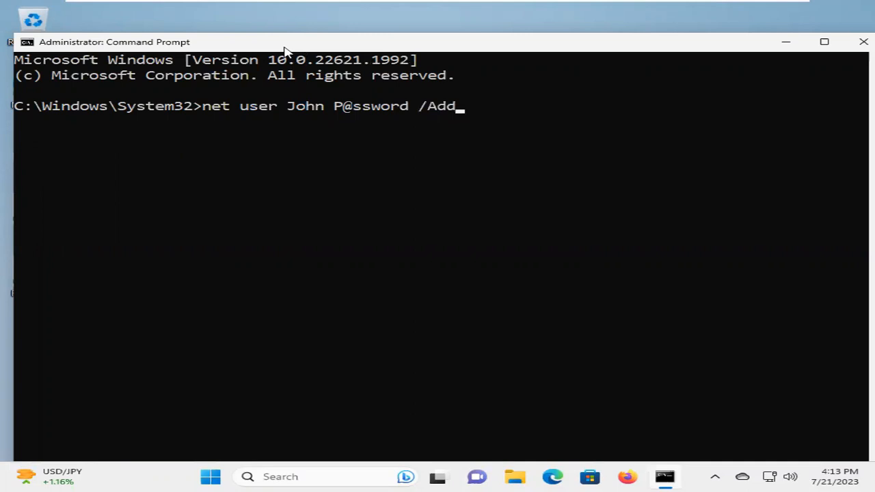
# - Run the net user John /Add command, then begin typing 'net loca' in the console
pyautogui.press('Return')
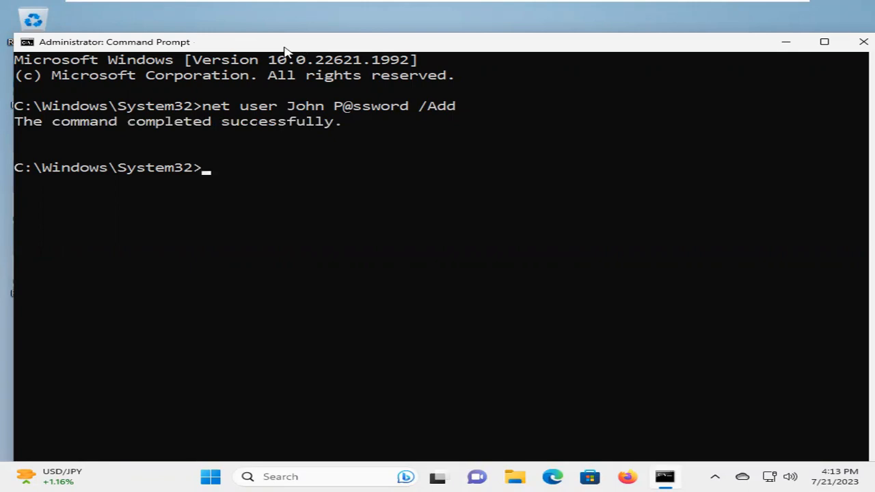
pyautogui.click(384, 322)
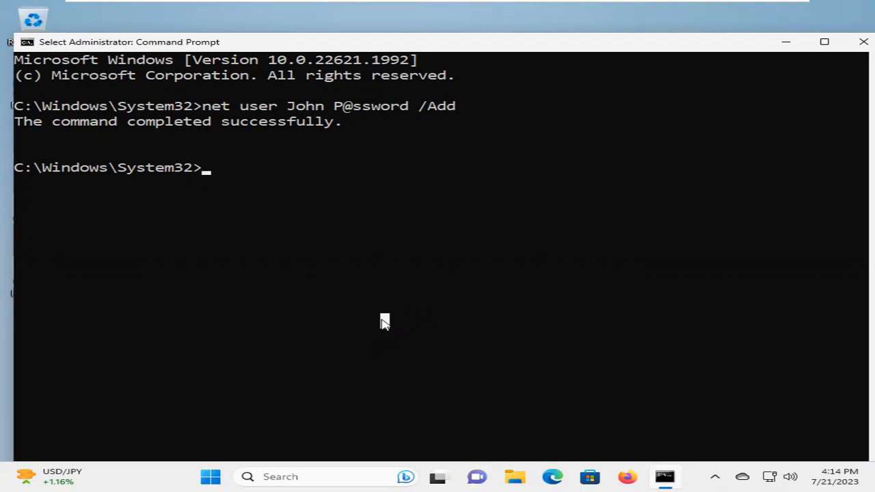
pyautogui.write('net')
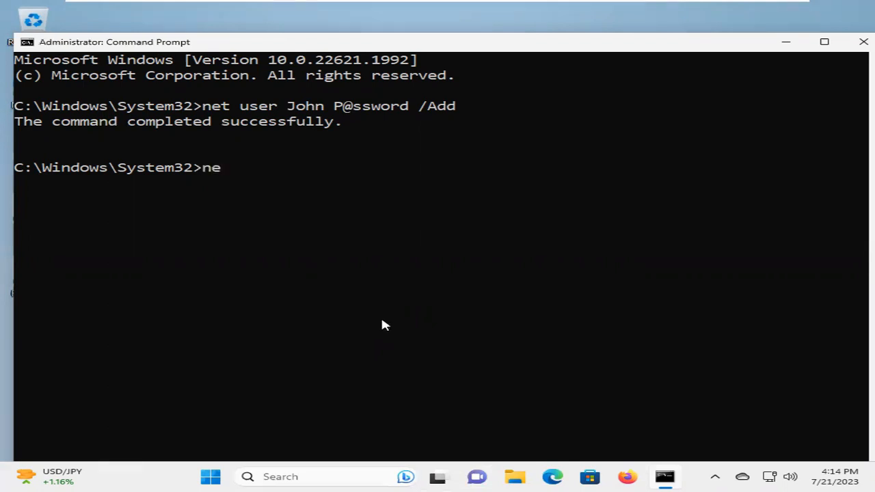
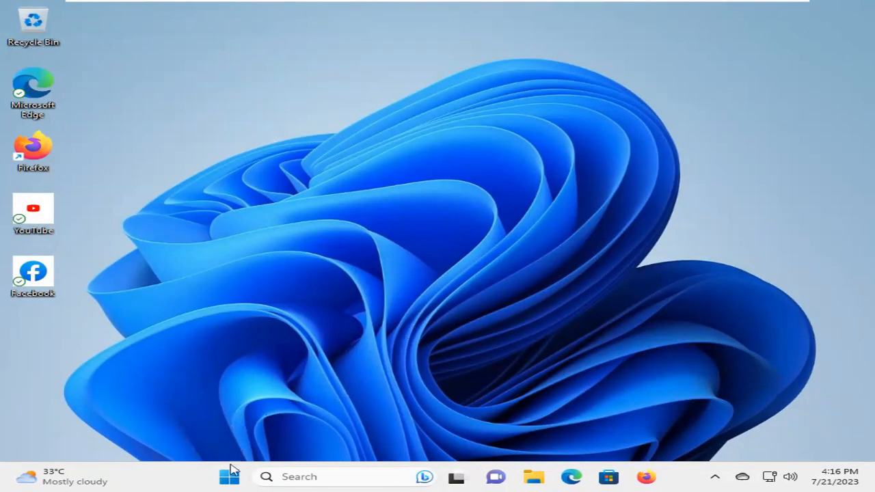
# - Launch Computer Management from the Start button's power-user quick-links menu
pyautogui.rightClick(229, 477)
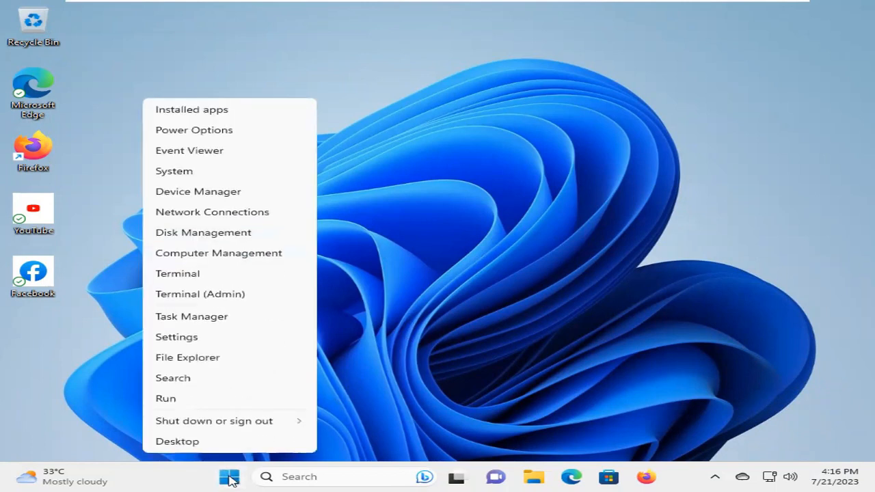
pyautogui.click(202, 253)
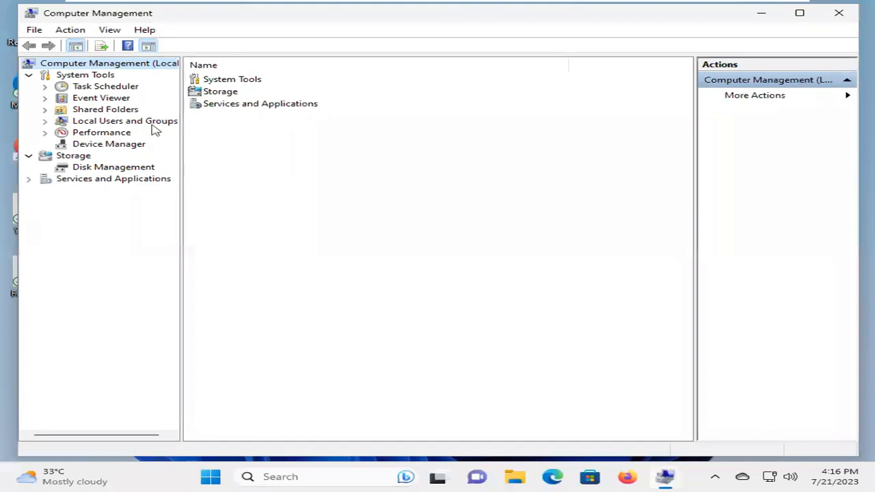
# - Inspect the new accounts, including LocalUser, under Local Users and Groups > Users, then close the window
pyautogui.click(44, 122)
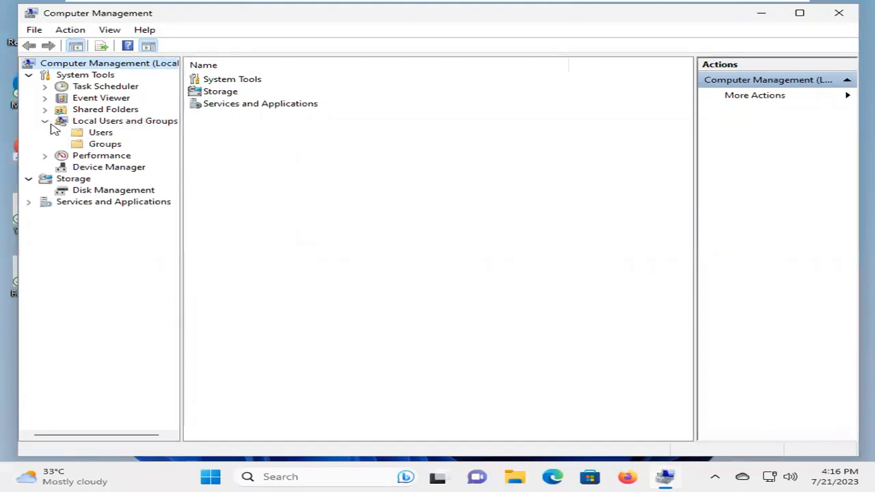
pyautogui.click(93, 134)
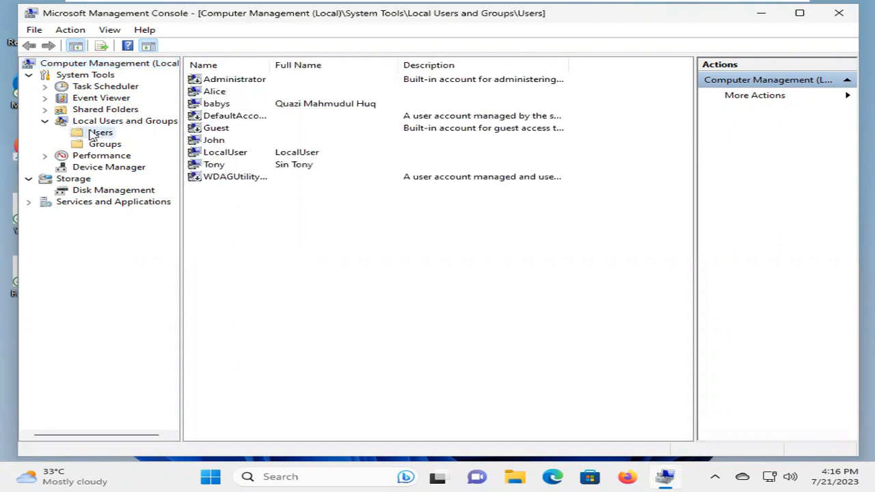
pyautogui.click(219, 94)
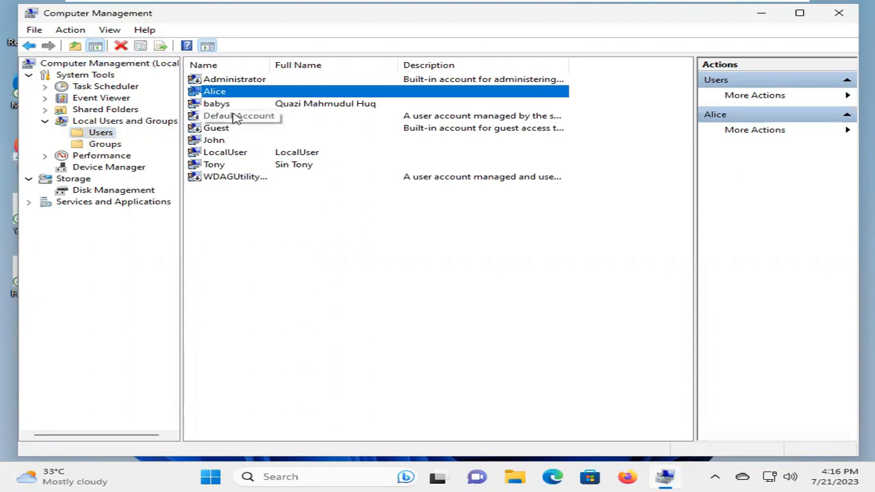
pyautogui.click(229, 139)
pyautogui.click(231, 153)
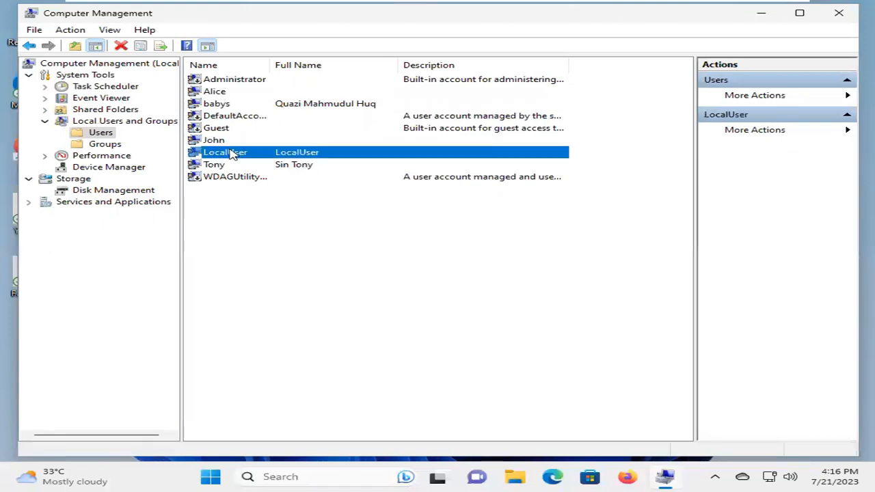
pyautogui.click(227, 166)
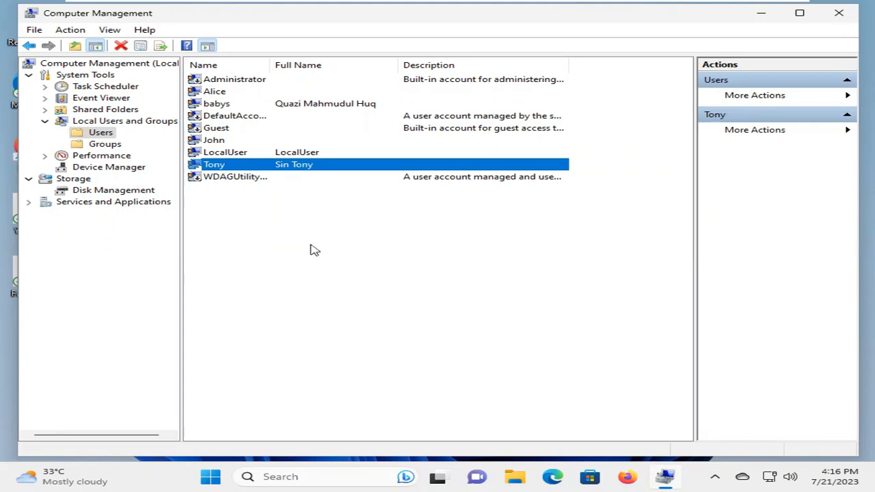
pyautogui.click(838, 13)
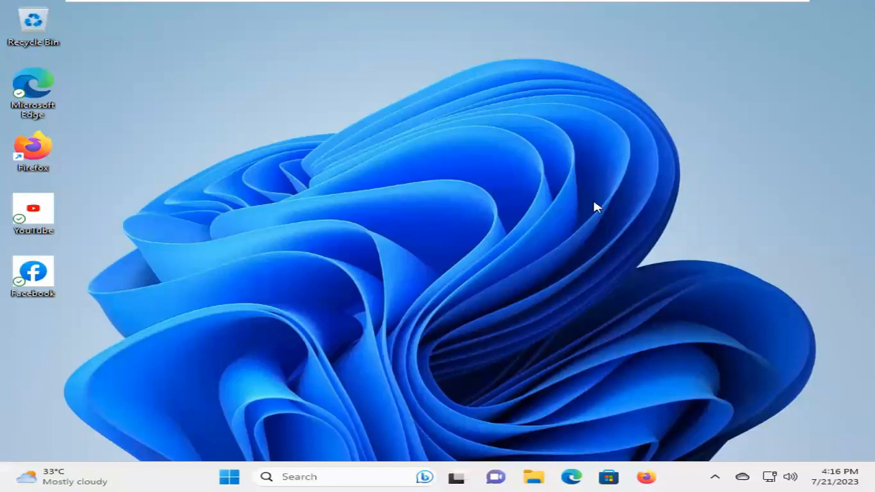